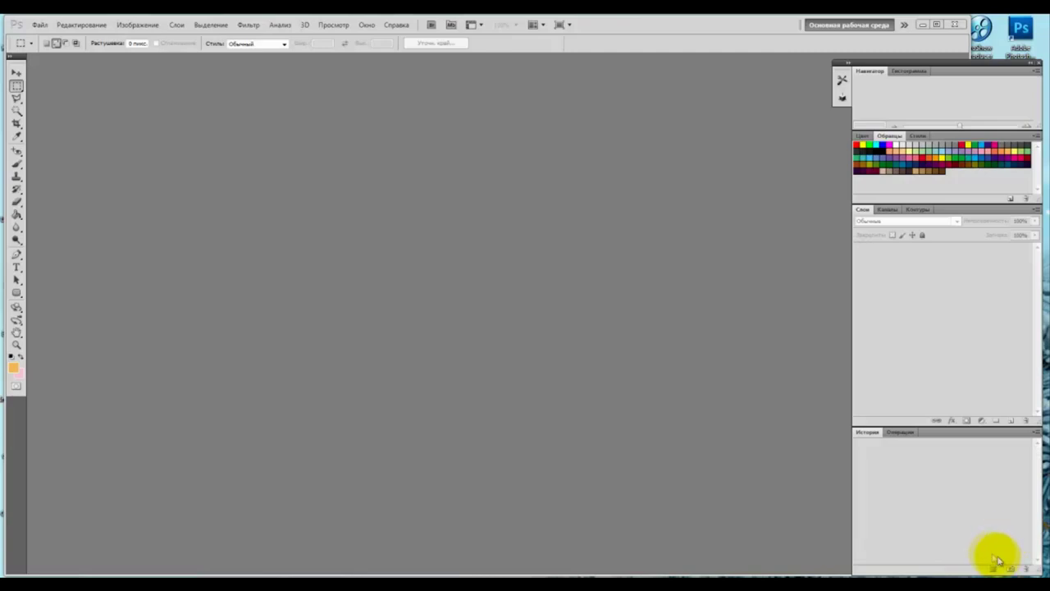
Open lestnica_interer.jpg from the local disk D: and shift its window away from the workspace corner.
left_click(38, 25)
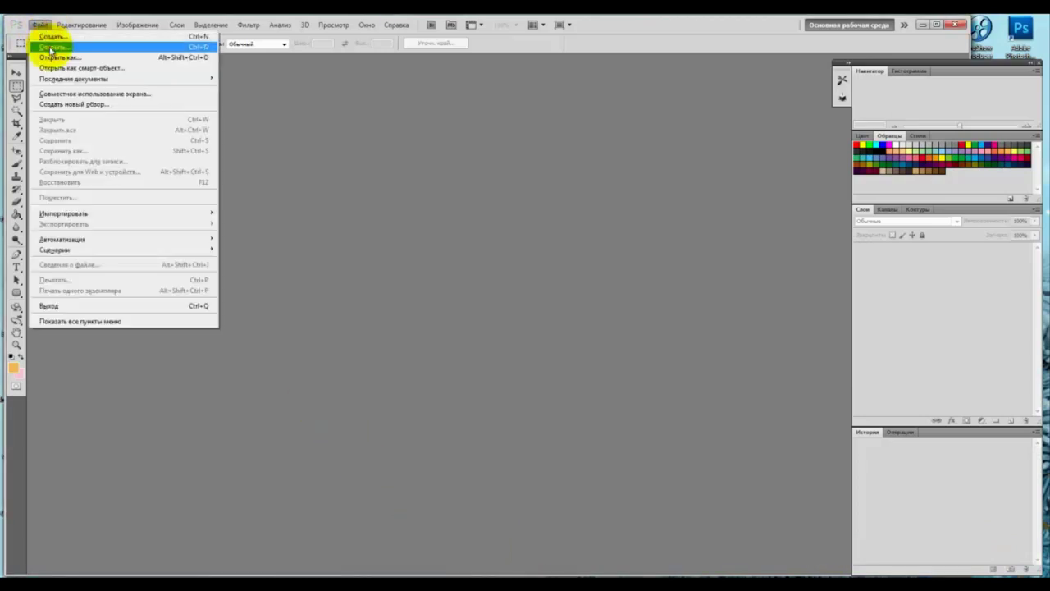
left_click(51, 48)
left_click_drag(716, 162, 720, 246)
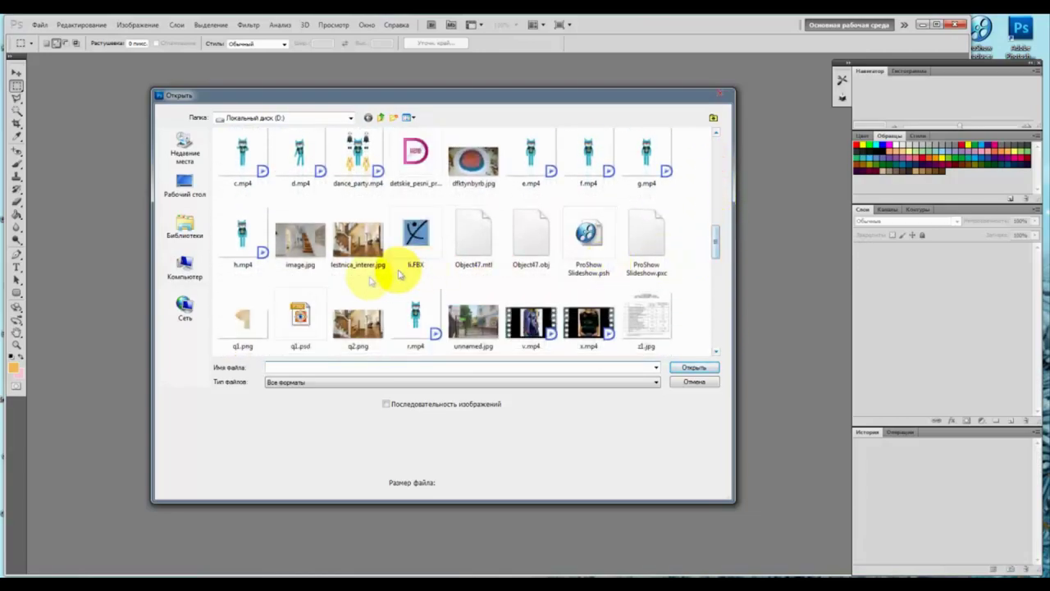
double_click(358, 242)
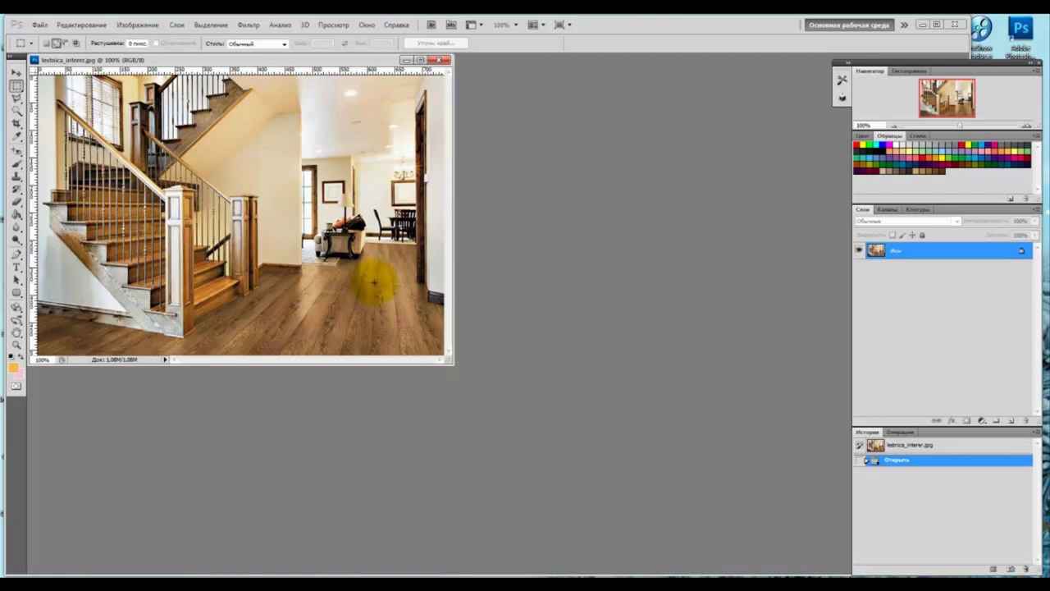
left_click_drag(291, 60, 378, 100)
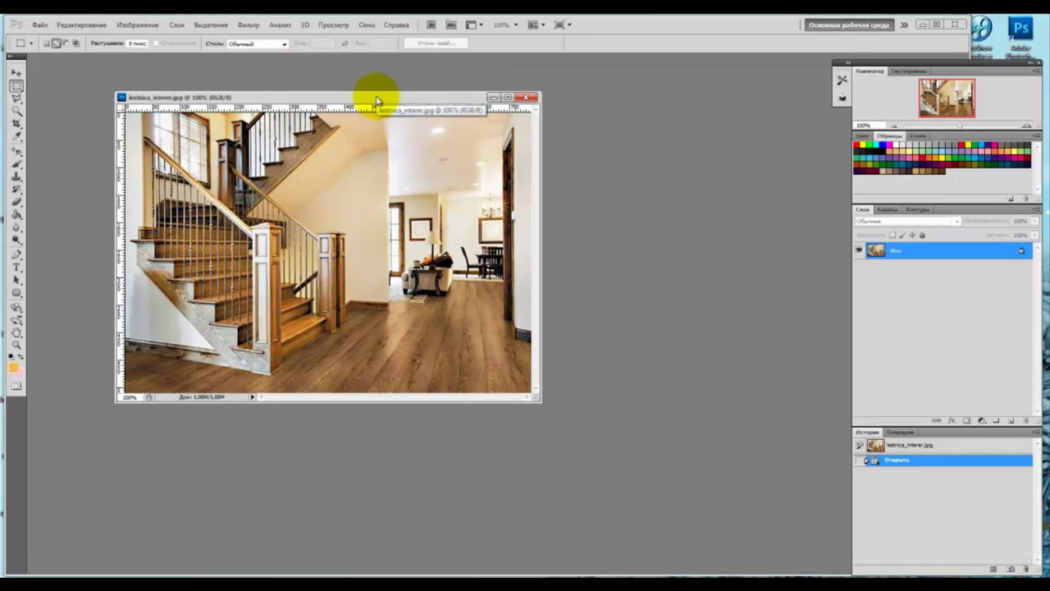
Create a new 1280 × 720 pixel document at 72 pixels/inch with a transparent background, and position its window fully in view.
left_click(40, 25)
left_click(49, 37)
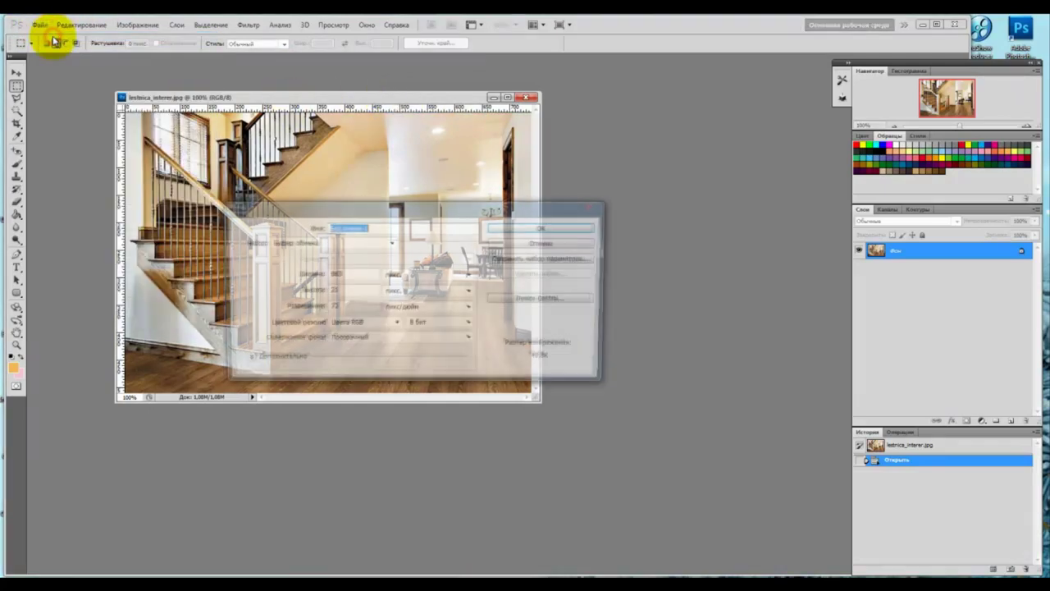
left_click(320, 274)
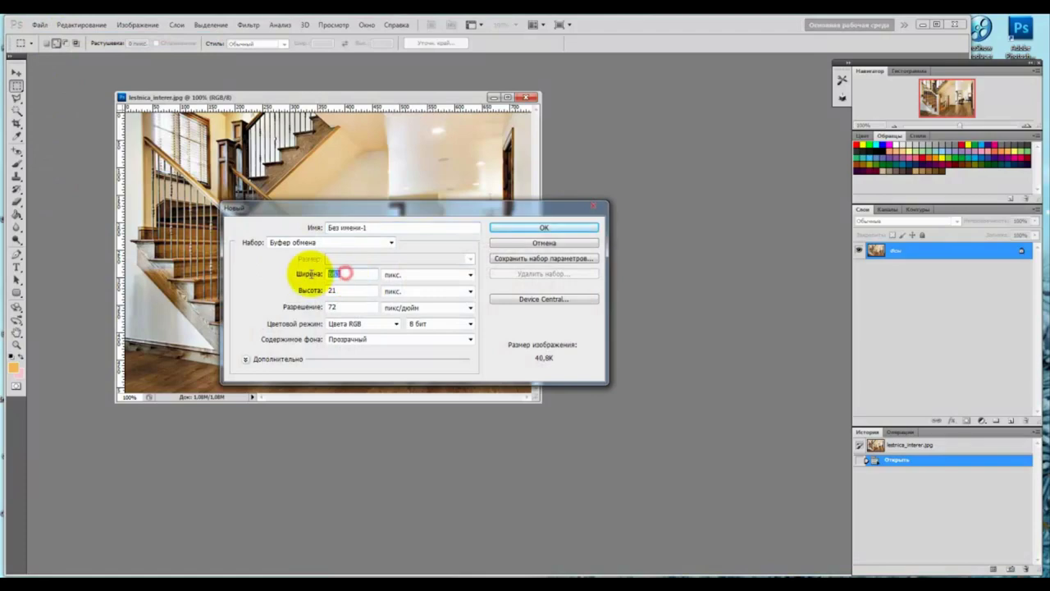
type("1280")
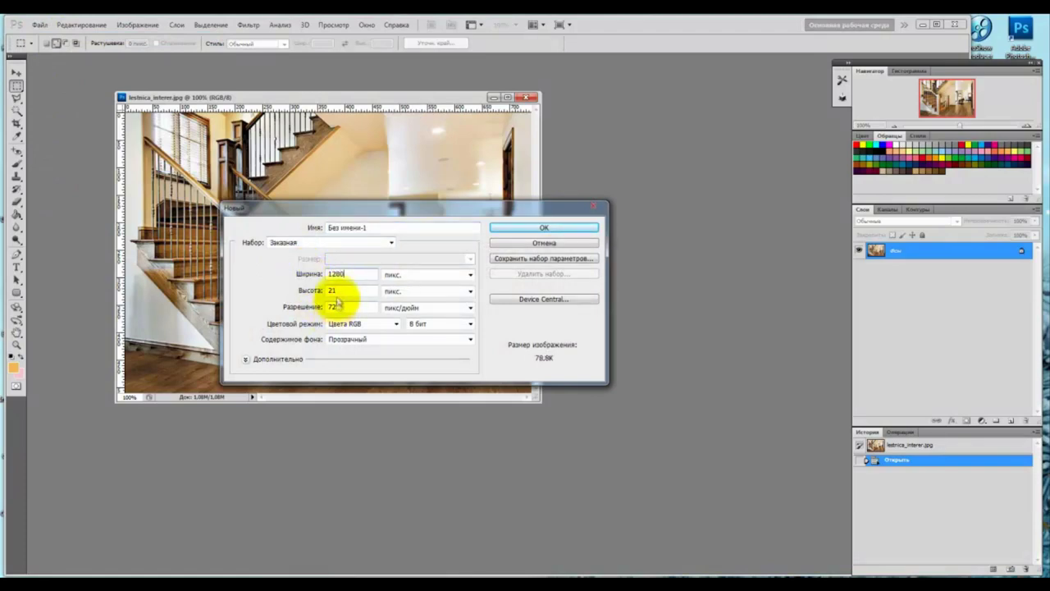
left_click(322, 291)
type("7")
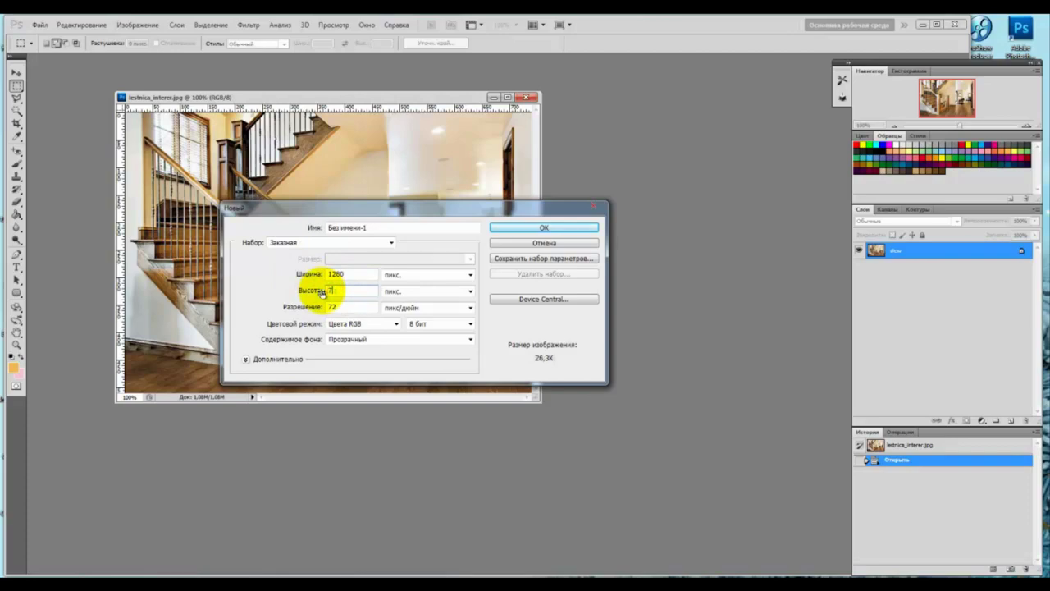
type("20")
left_click(503, 228)
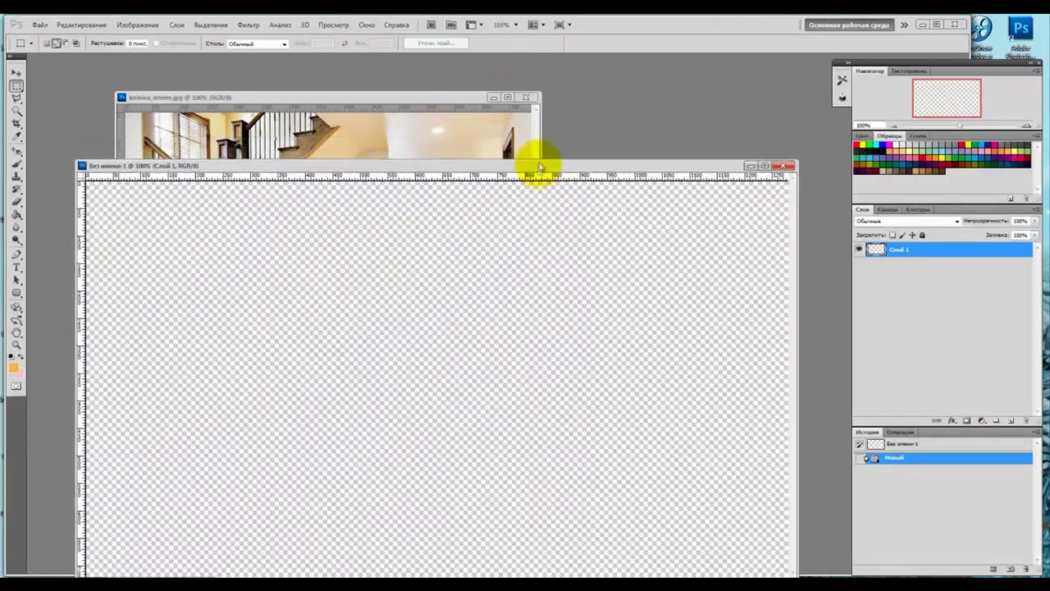
left_click_drag(537, 164, 540, 144)
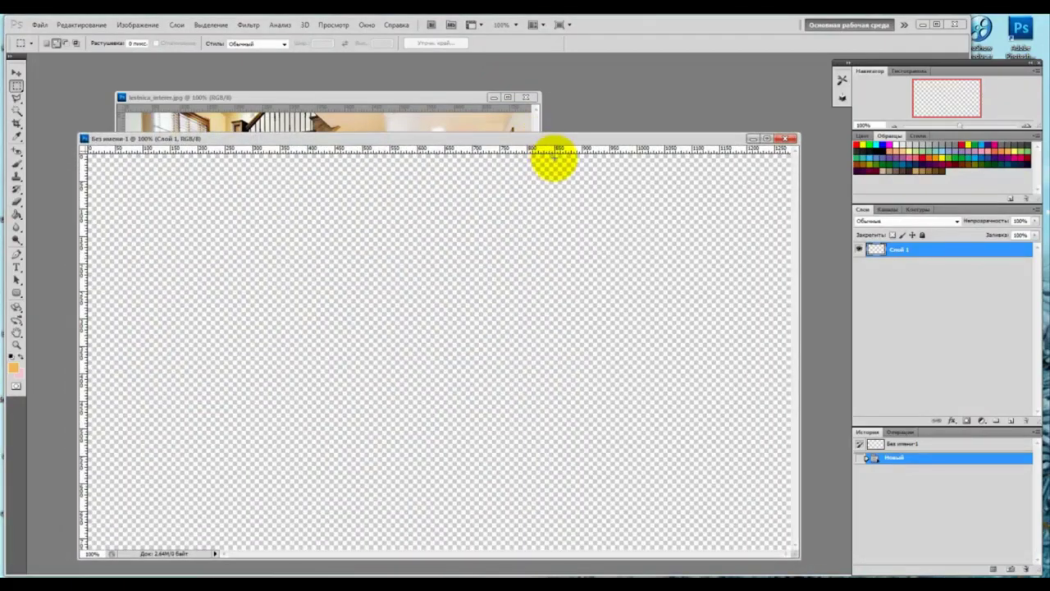
Copy the staircase picture with the Move tool into the new blank document as its own layer.
left_click(16, 72)
left_click(191, 123)
left_click_drag(190, 123, 595, 382)
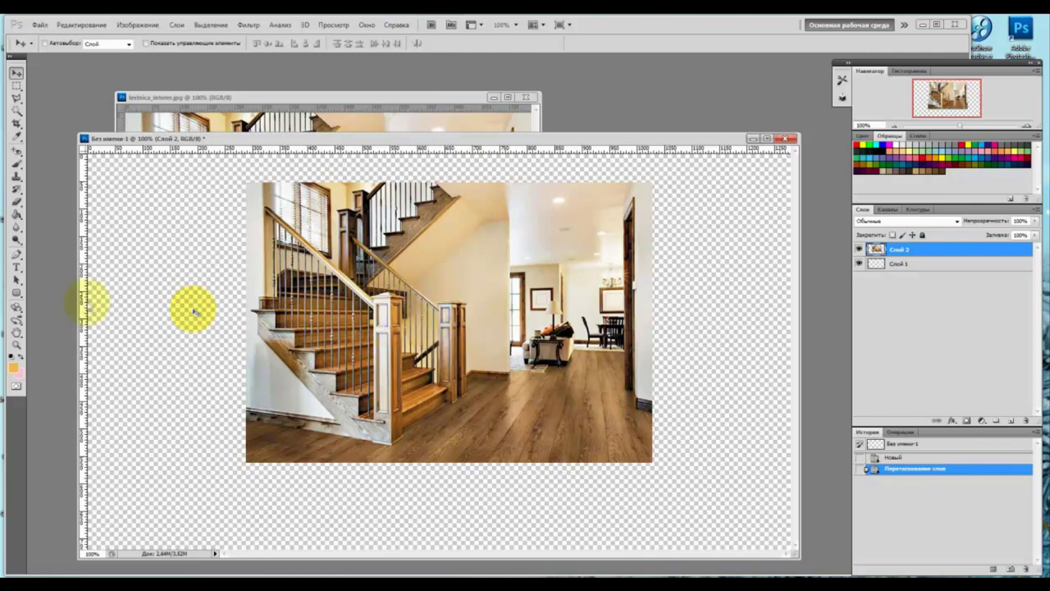
Scale the staircase layer to about 175% so it fills the whole canvas, adjust its position, and apply the transformation.
left_click(74, 25)
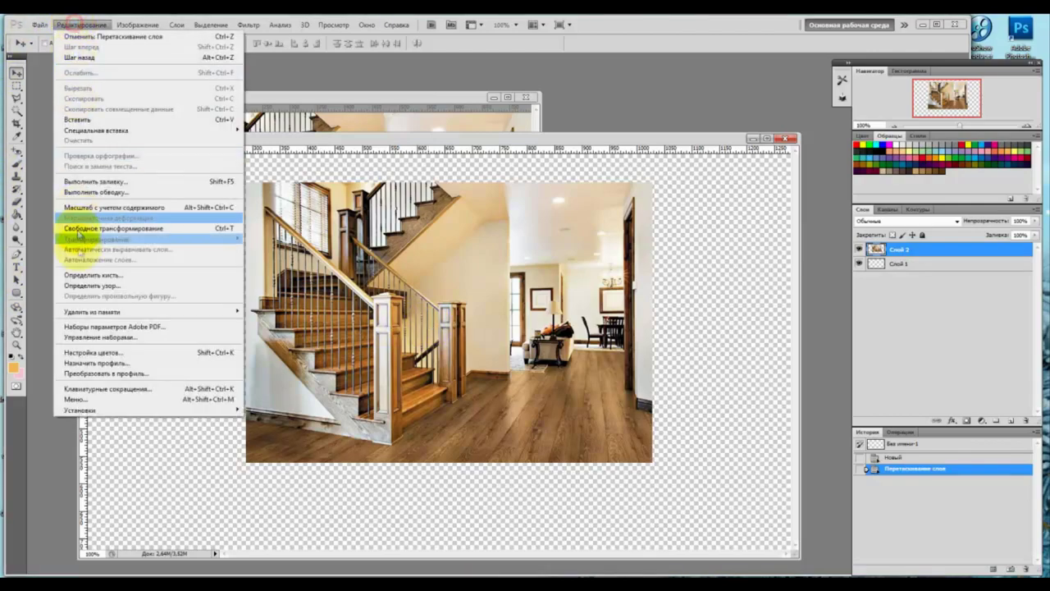
mouse_move(82, 238)
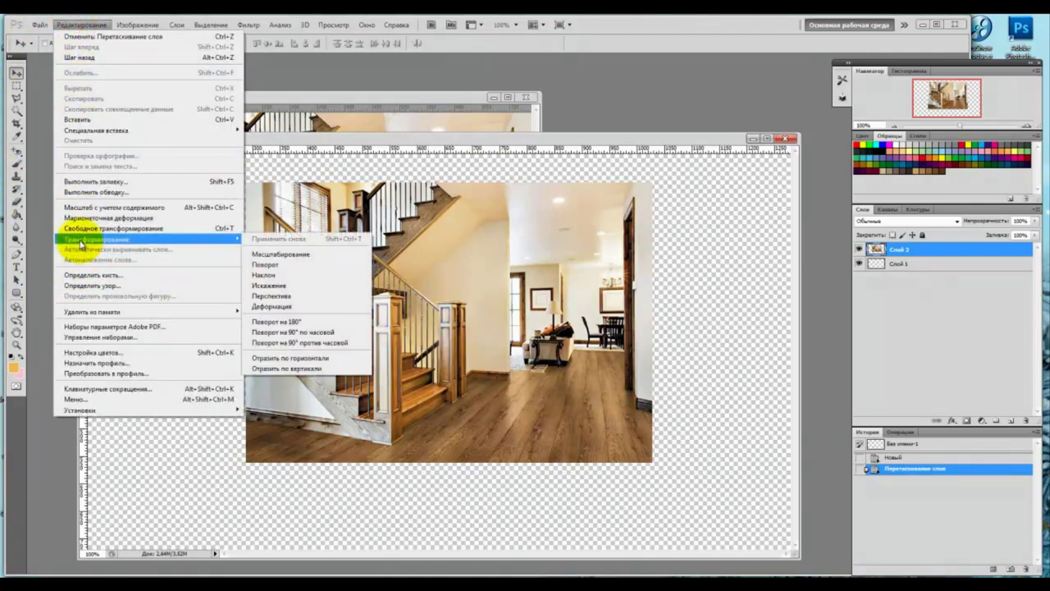
left_click(298, 255)
left_click_drag(654, 462, 793, 556)
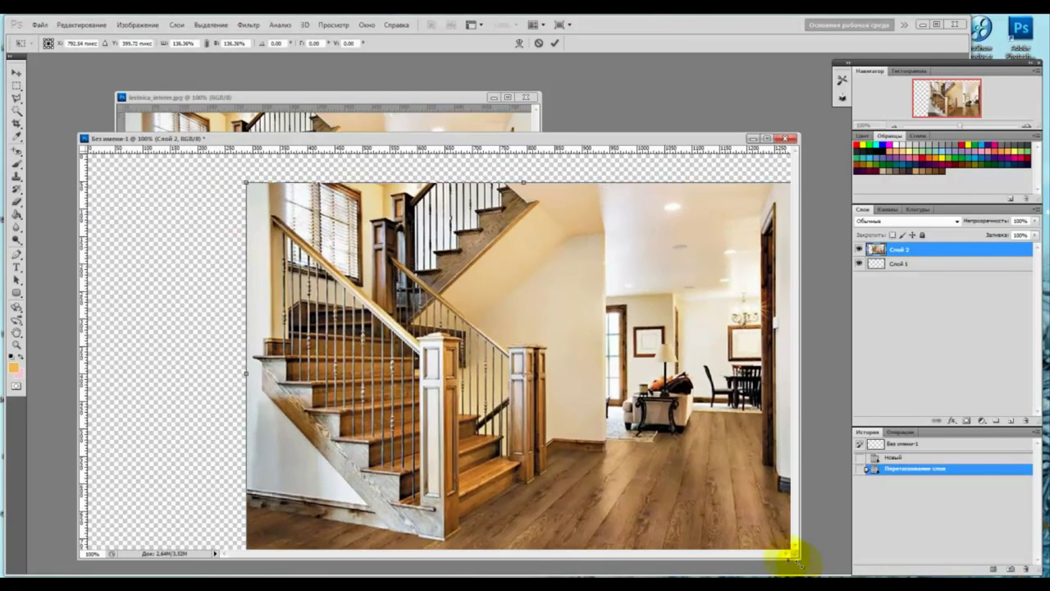
left_click_drag(246, 182, 49, 115)
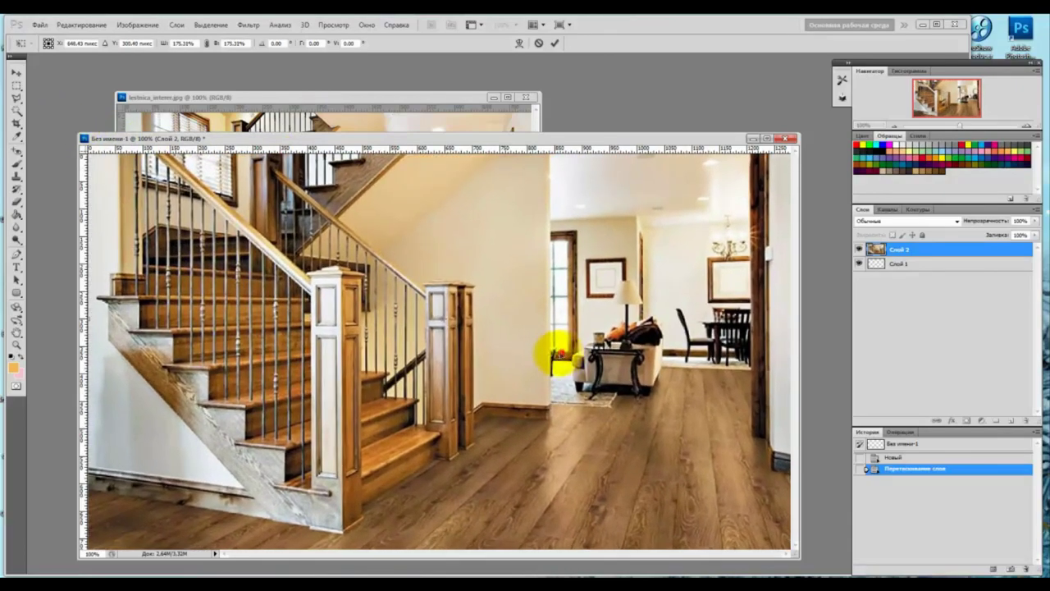
mouse_move(555, 352)
left_mouse_down()
mouse_move(544, 356)
mouse_move(562, 353)
mouse_move(562, 362)
left_mouse_up()
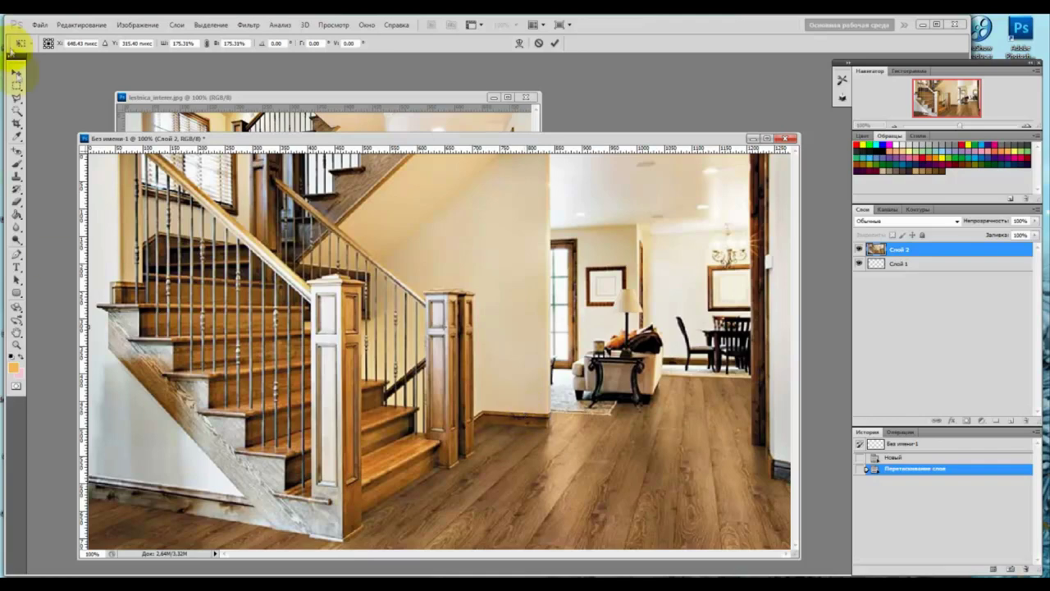
left_click(16, 97)
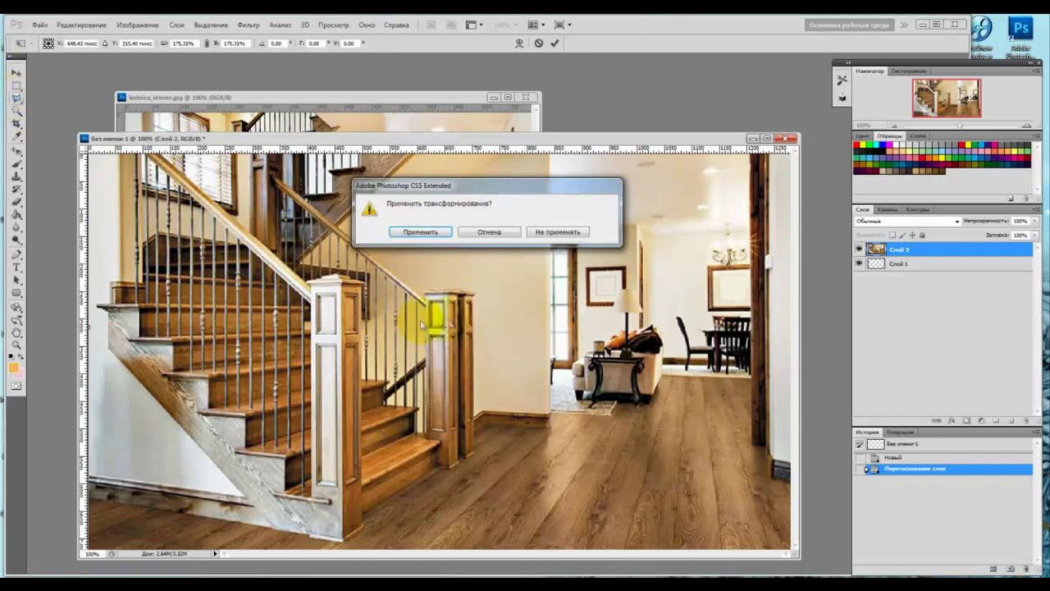
left_click(433, 235)
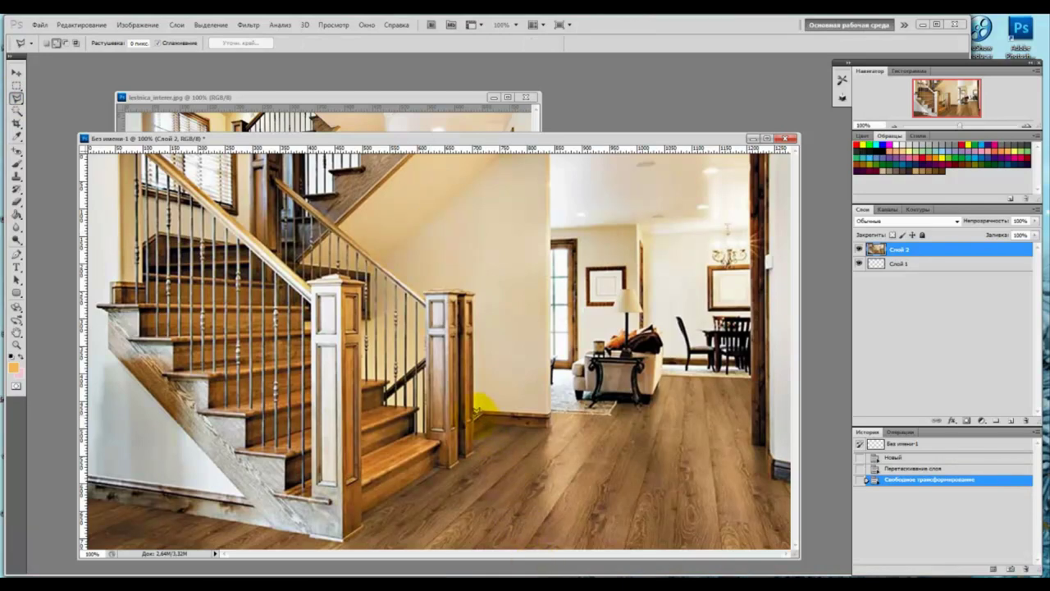
Outline the beige wall between the staircase railing and the room opening with the Polygonal Lasso and copy it to a new layer.
left_click(476, 413)
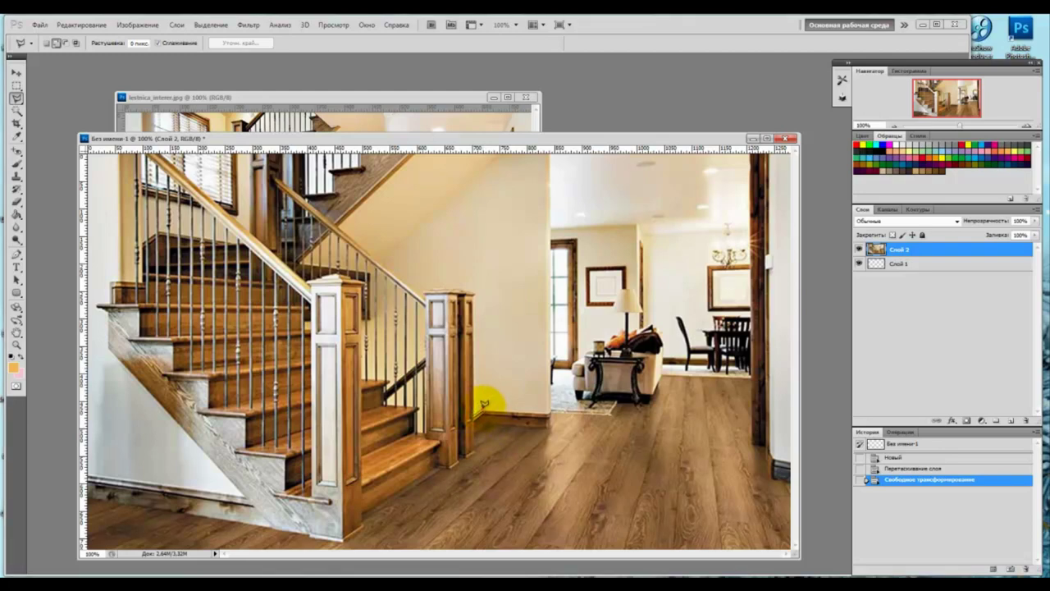
left_click(545, 413)
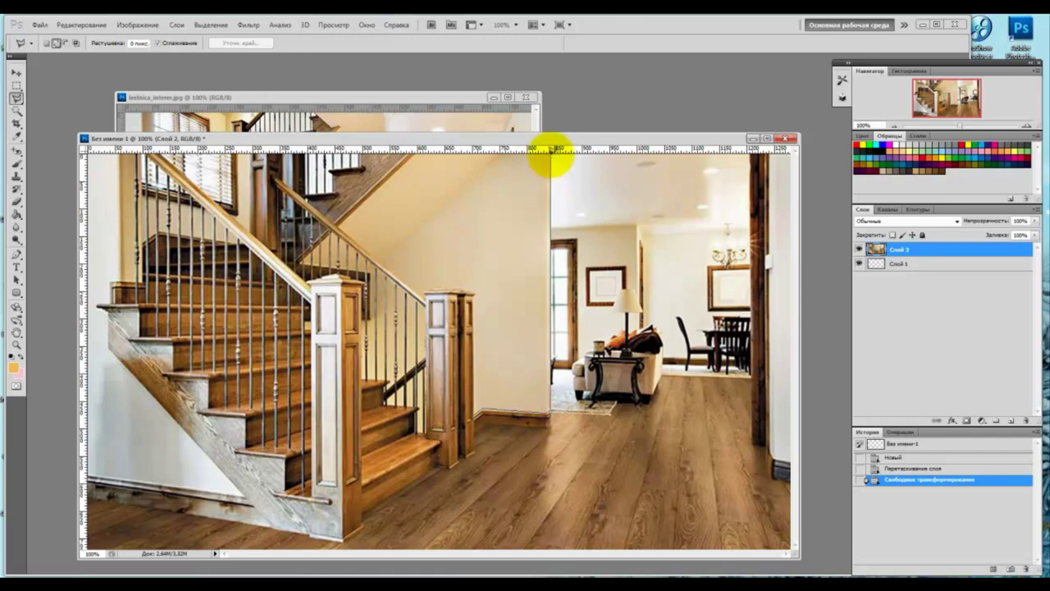
left_click(550, 152)
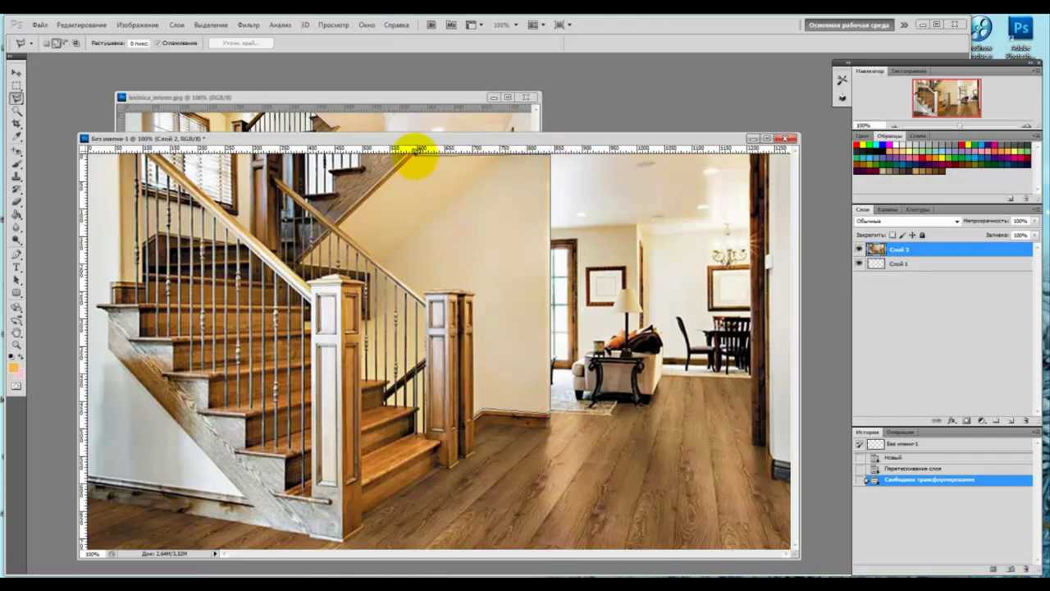
left_click(416, 152)
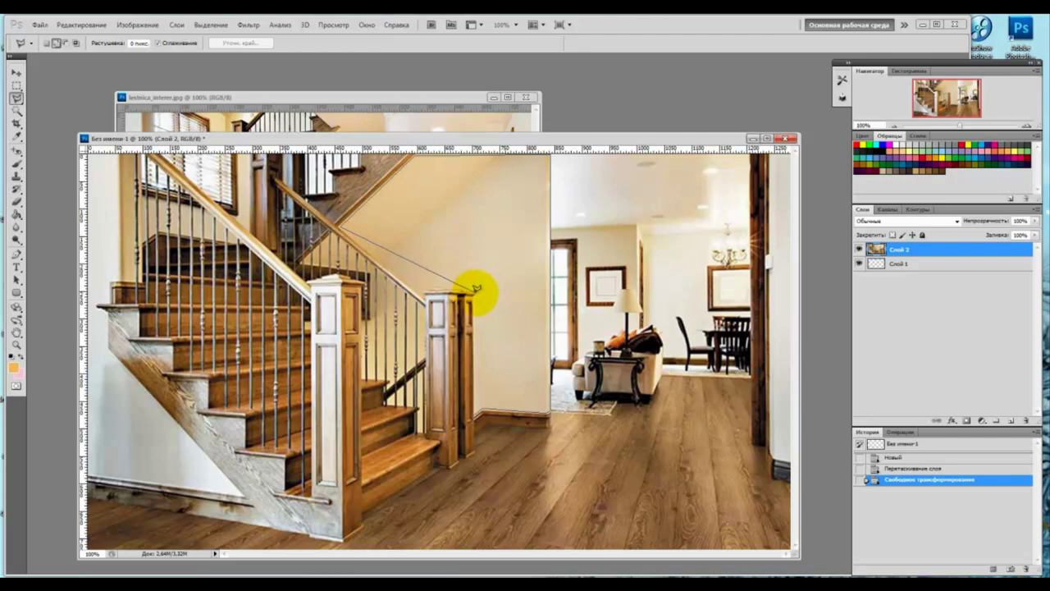
left_click(432, 284)
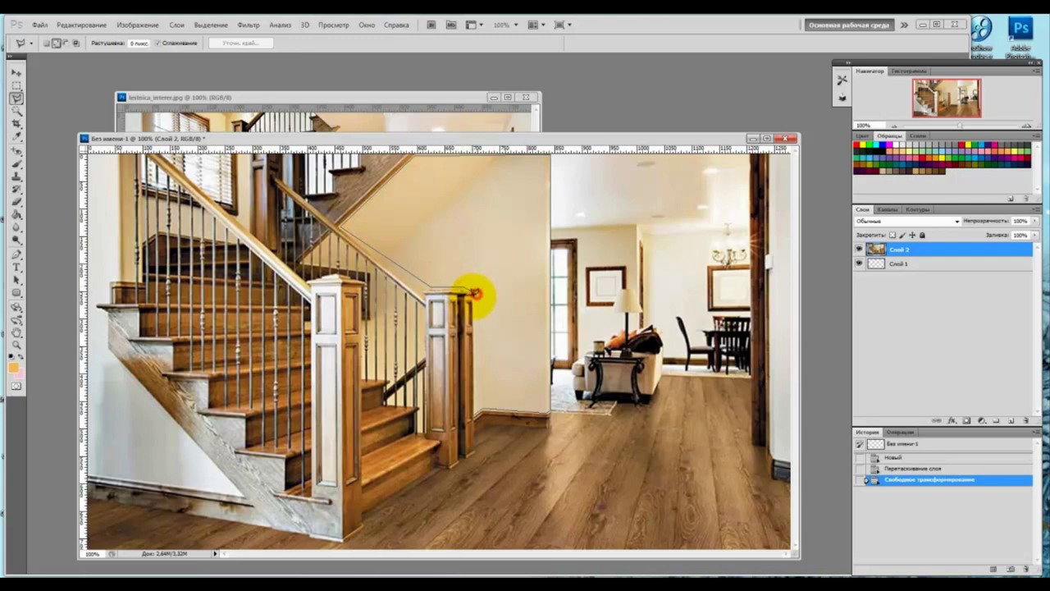
left_click(475, 293)
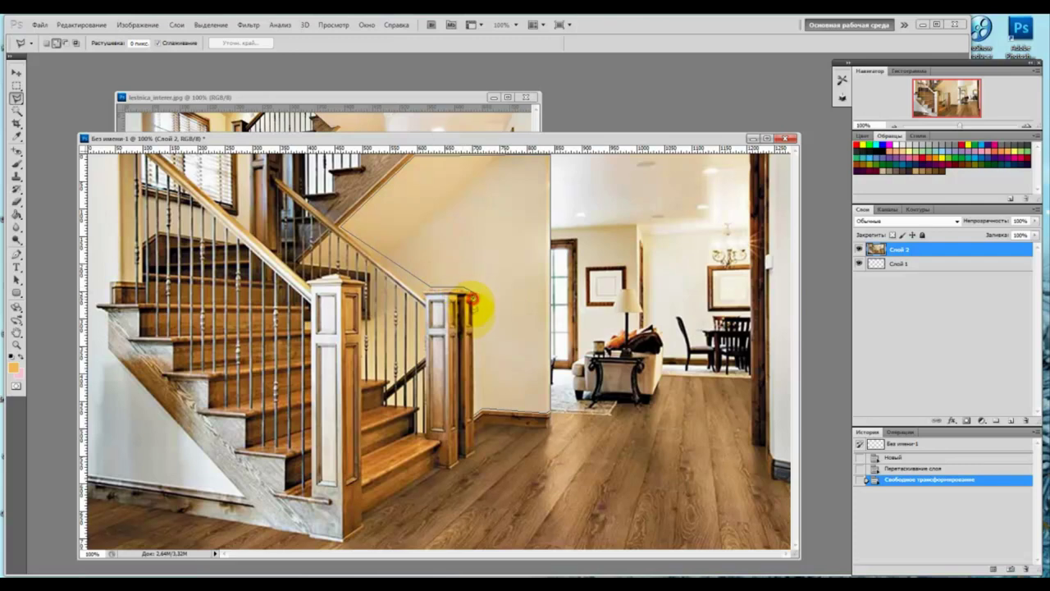
double_click(474, 411)
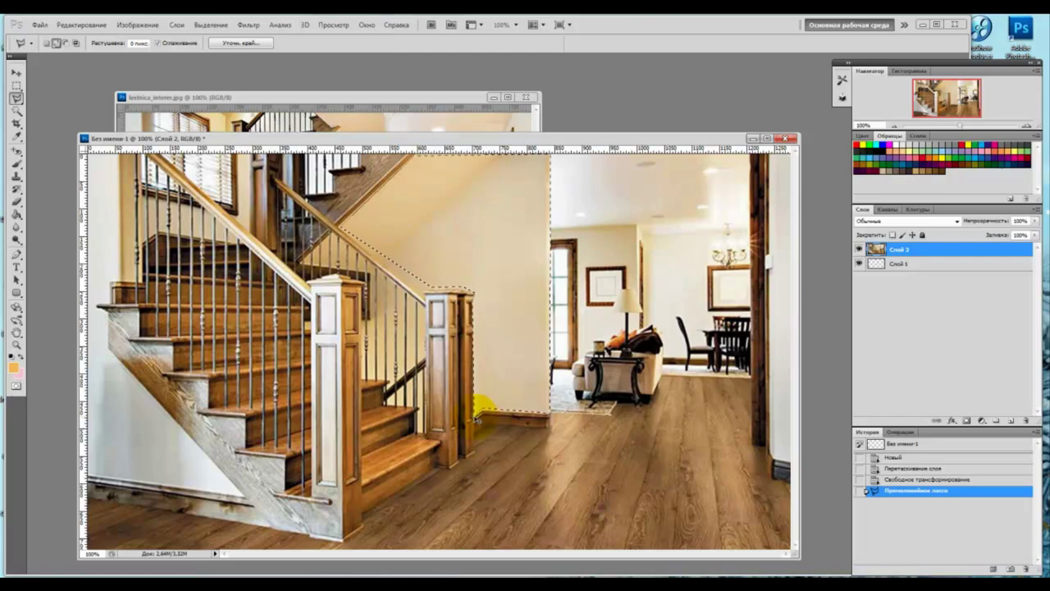
key("ctrl+j")
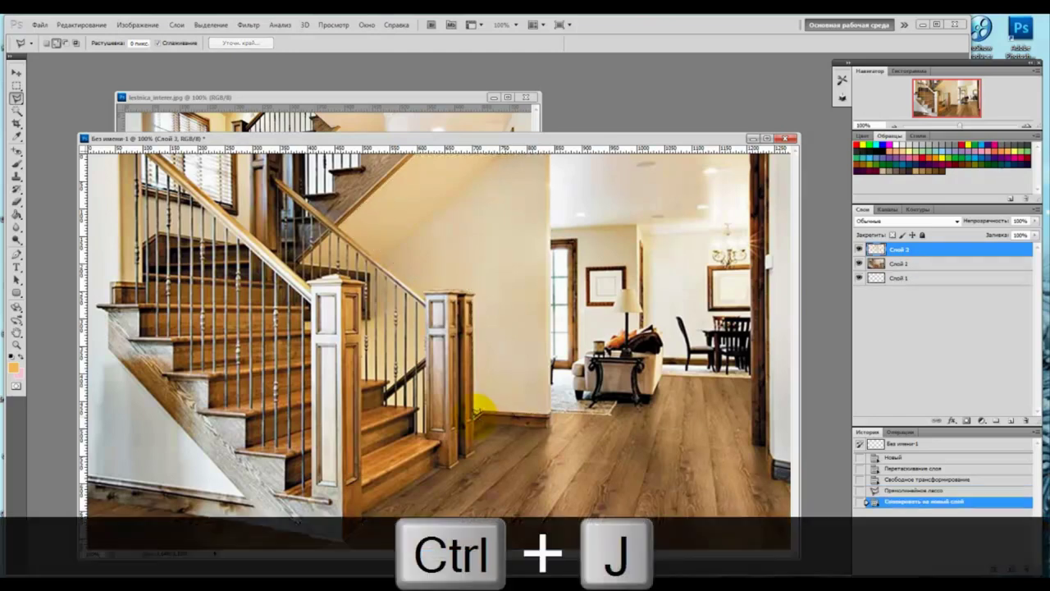
Check the wall cut-out by hiding and restoring the full interior layer, and hide the wall layer Слой 3.
left_click(859, 263)
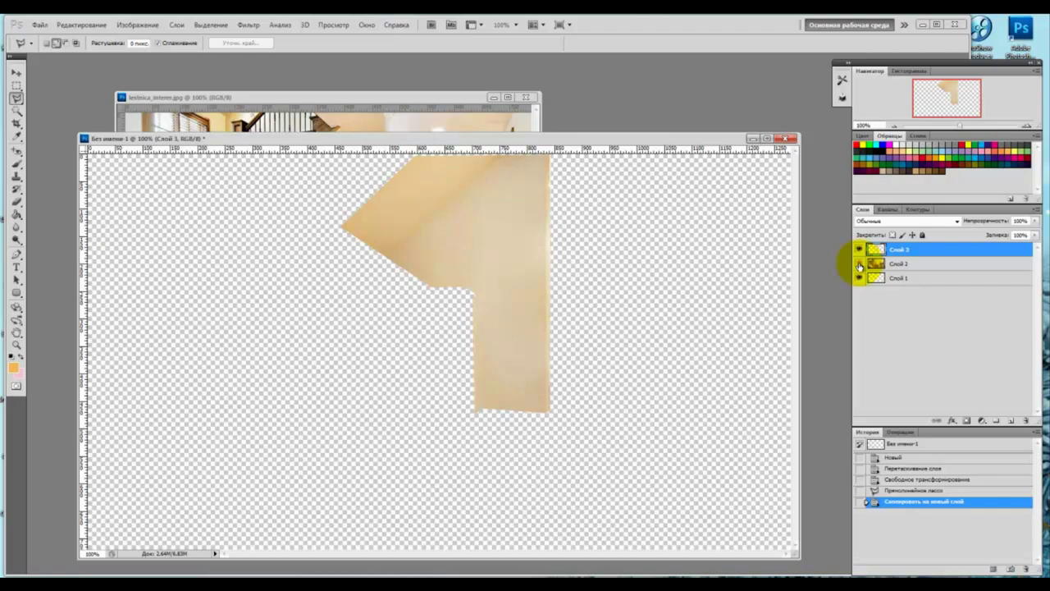
left_click(860, 264)
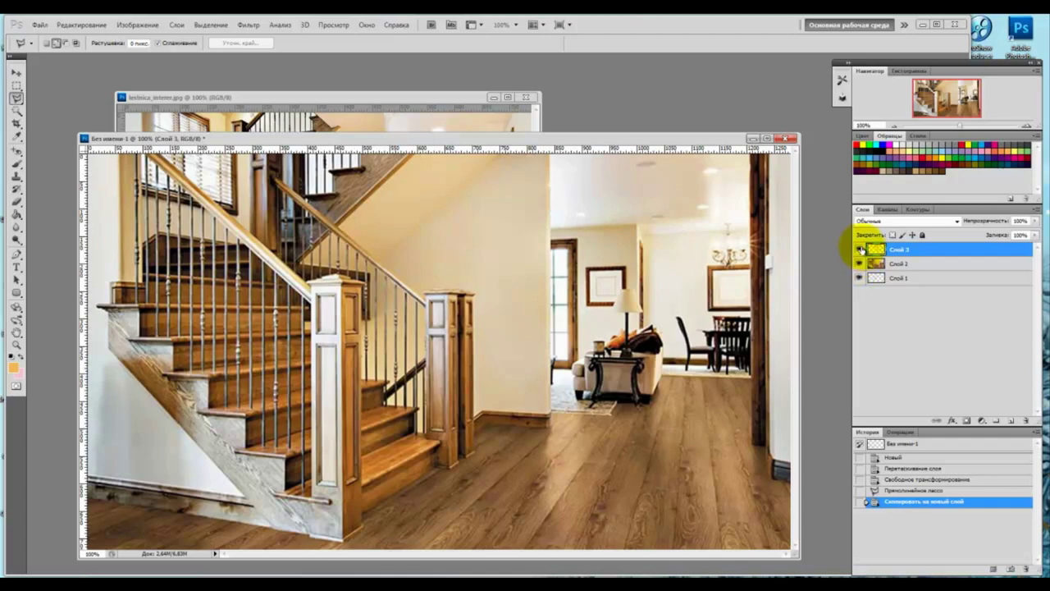
left_click(860, 249)
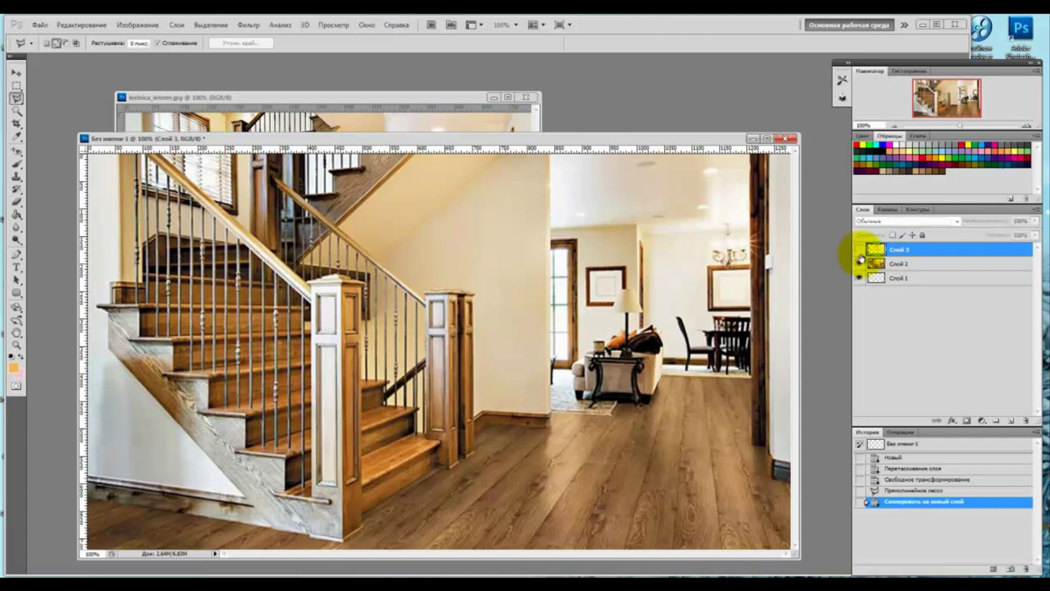
Save the interior image as a PNG file named 1 in the folder урок клон on drive D, accepting the default PNG options.
left_click(38, 25)
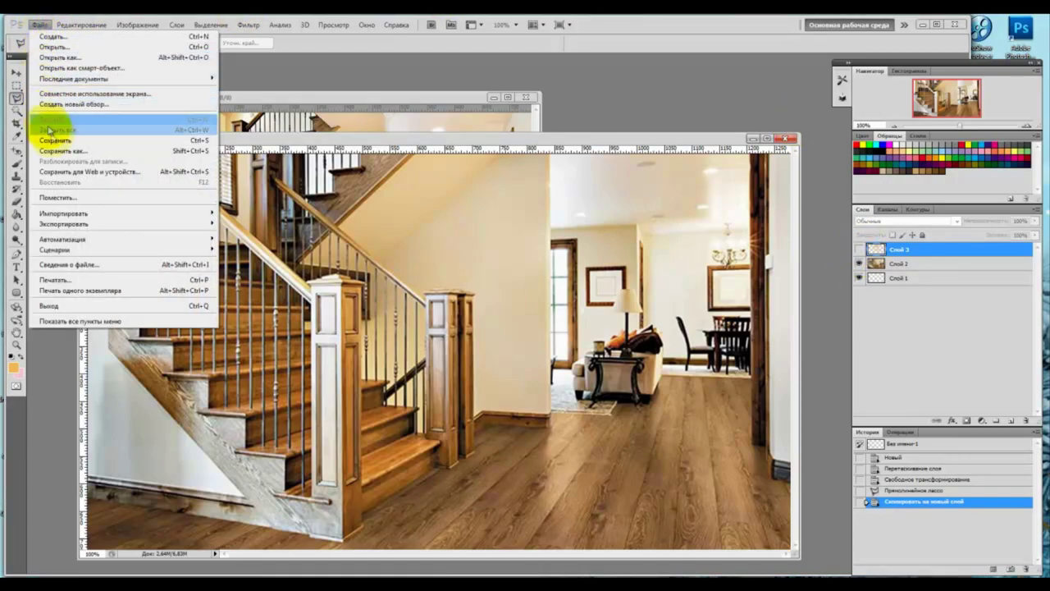
left_click(56, 152)
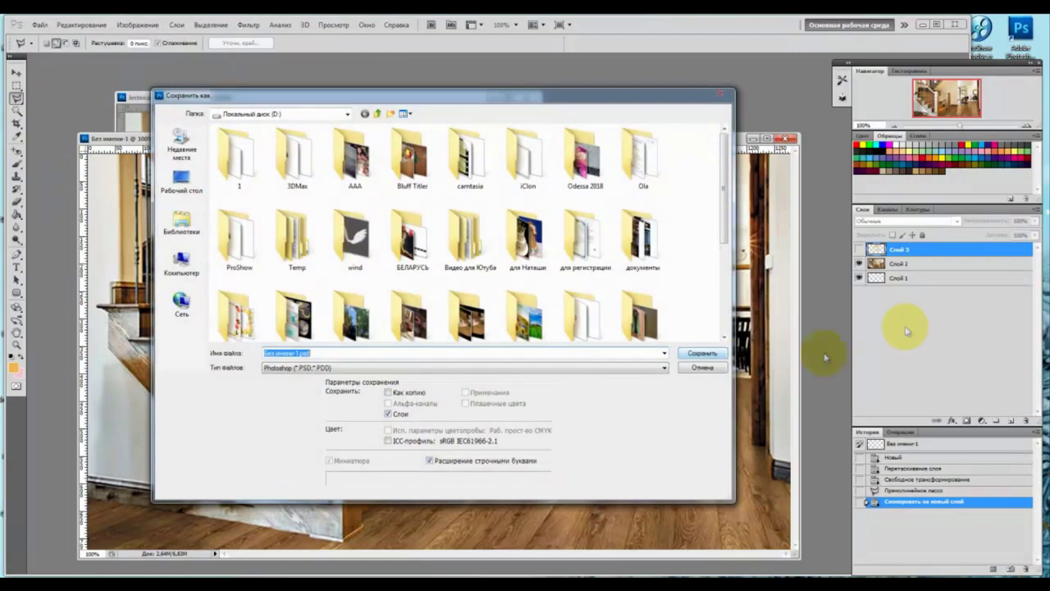
left_click_drag(725, 179, 719, 281)
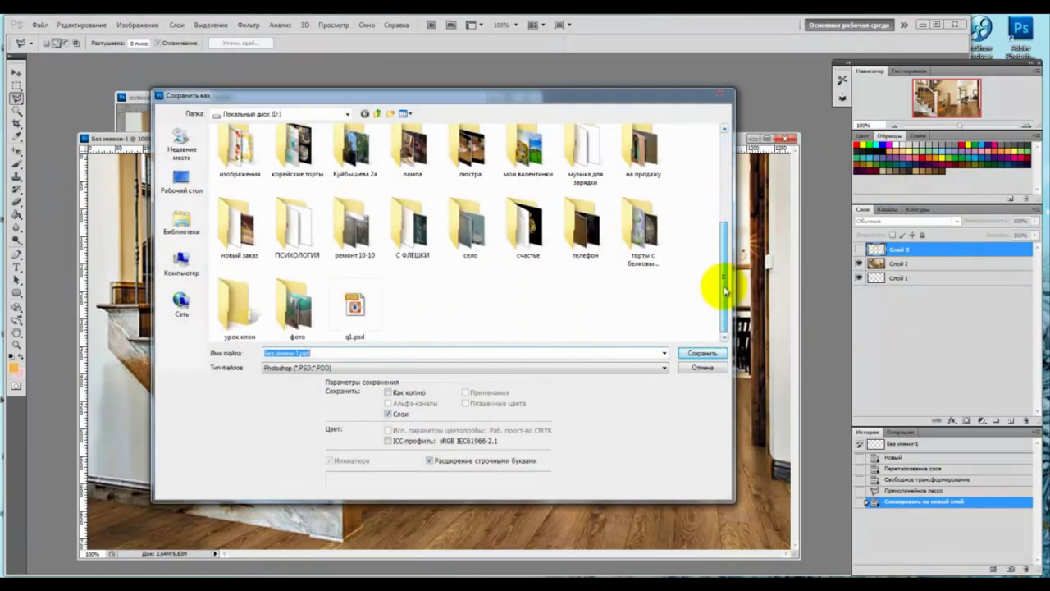
double_click(234, 303)
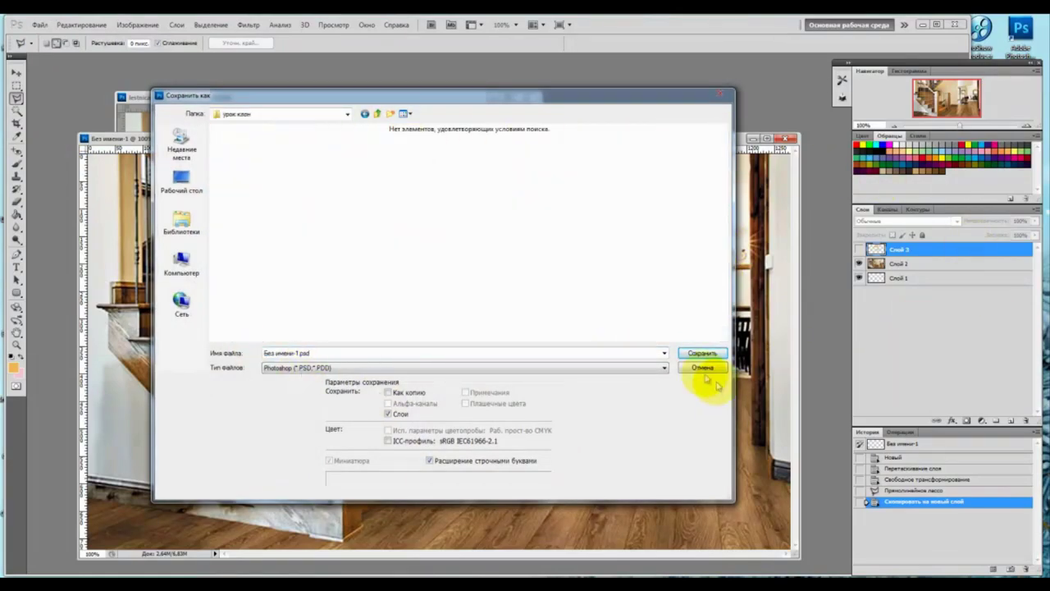
left_click(665, 369)
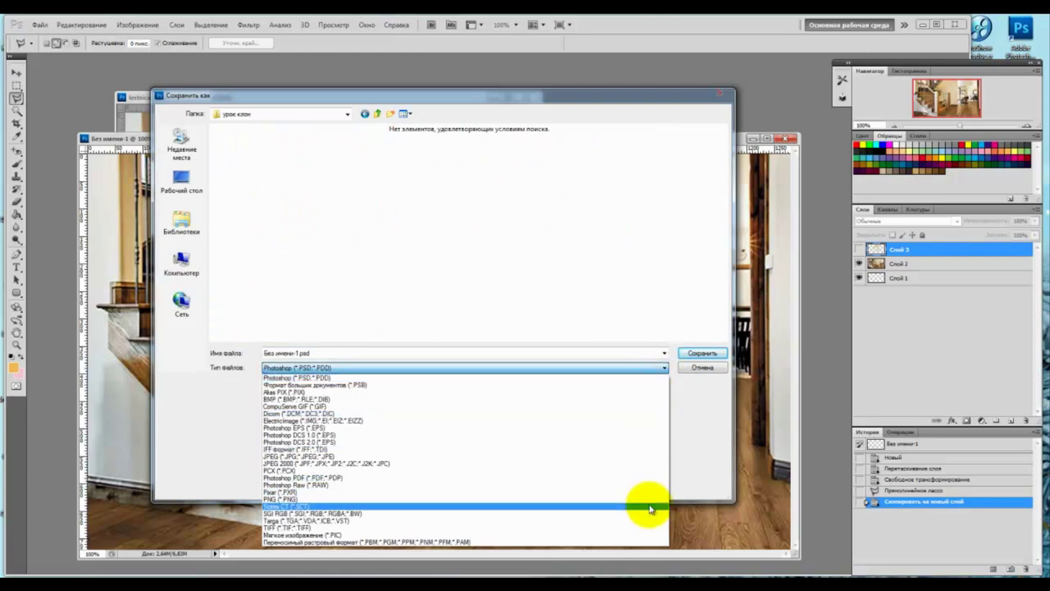
left_click(650, 500)
double_click(329, 353)
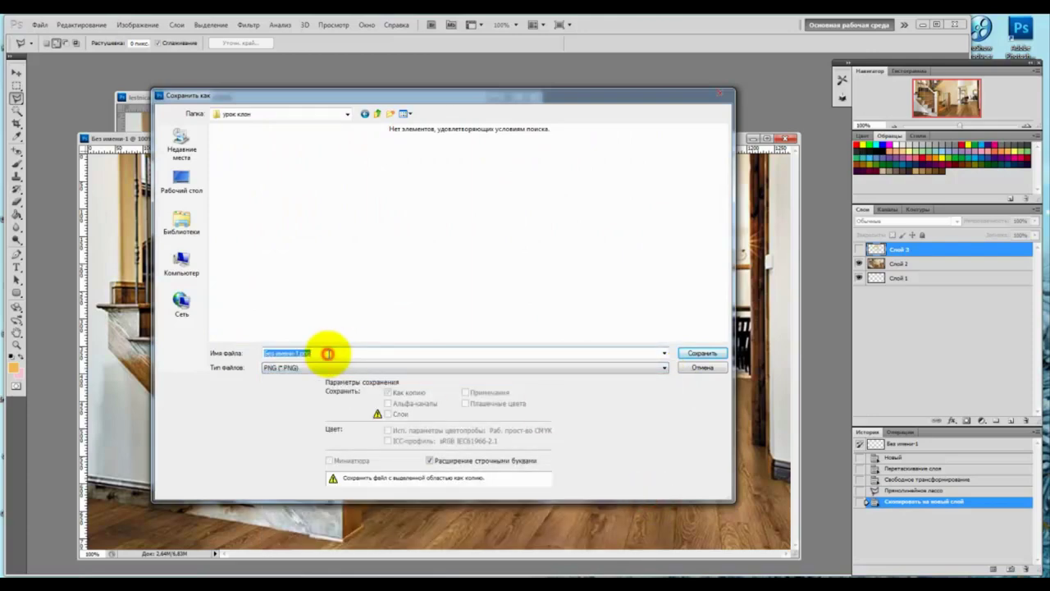
type("1")
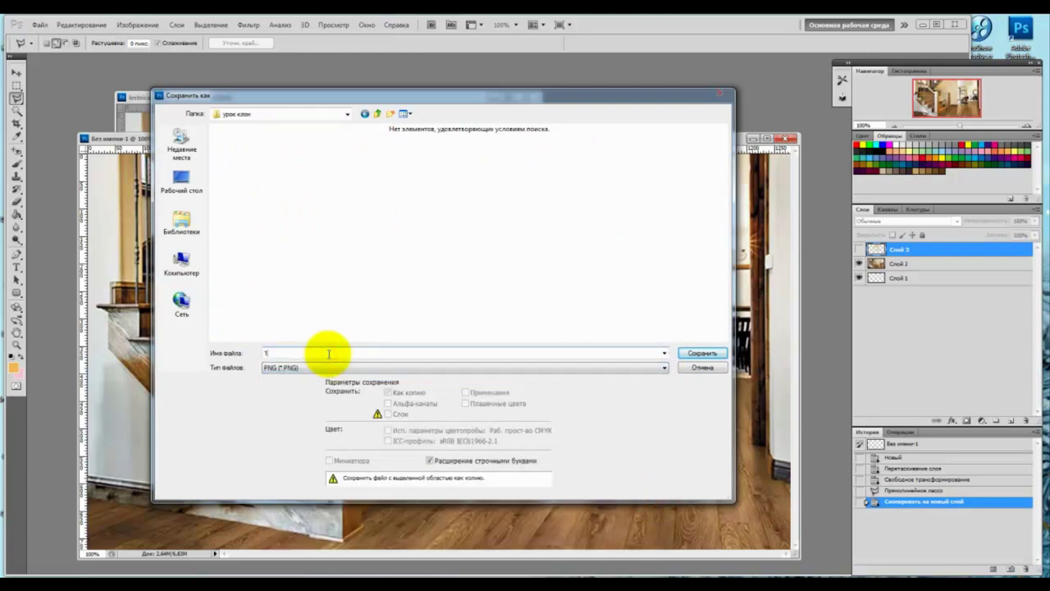
left_click(702, 353)
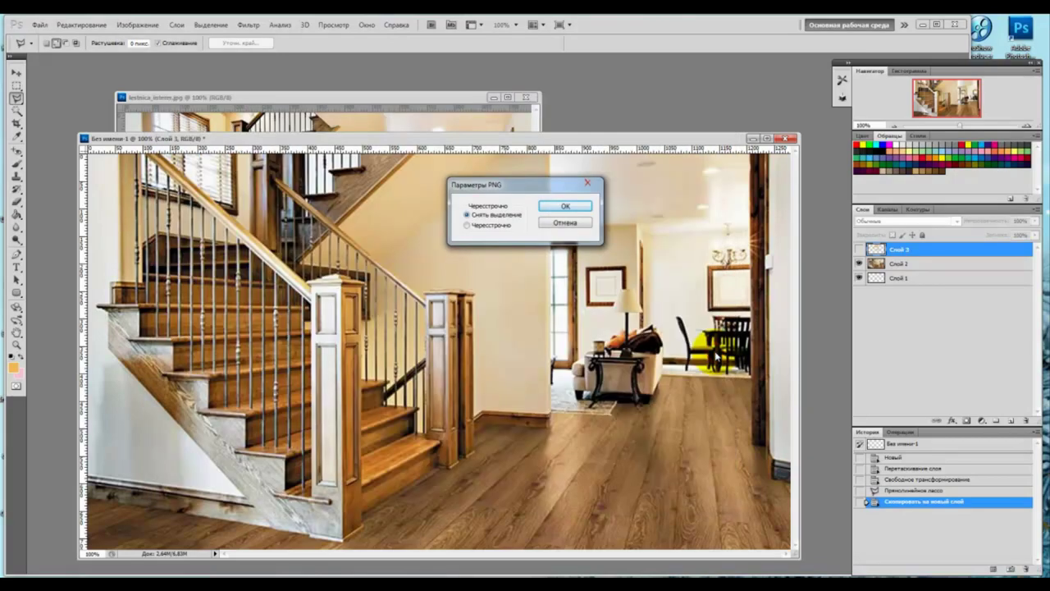
left_click(557, 205)
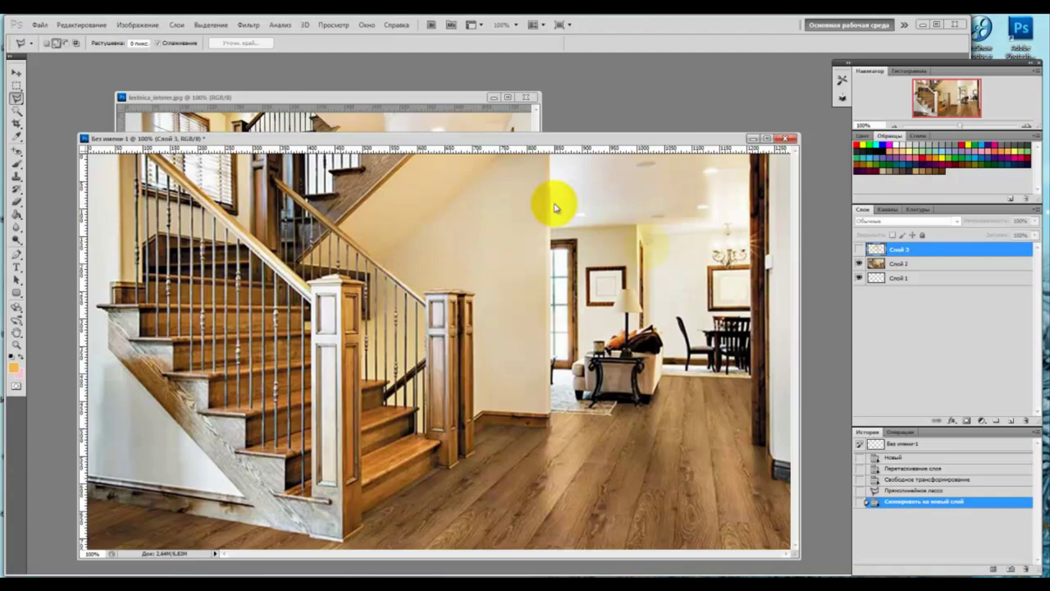
Show the wall cut-out Слой 3 without the interior layer Слой 2 and save it as PNG file 2 in the same folder.
left_click(859, 263)
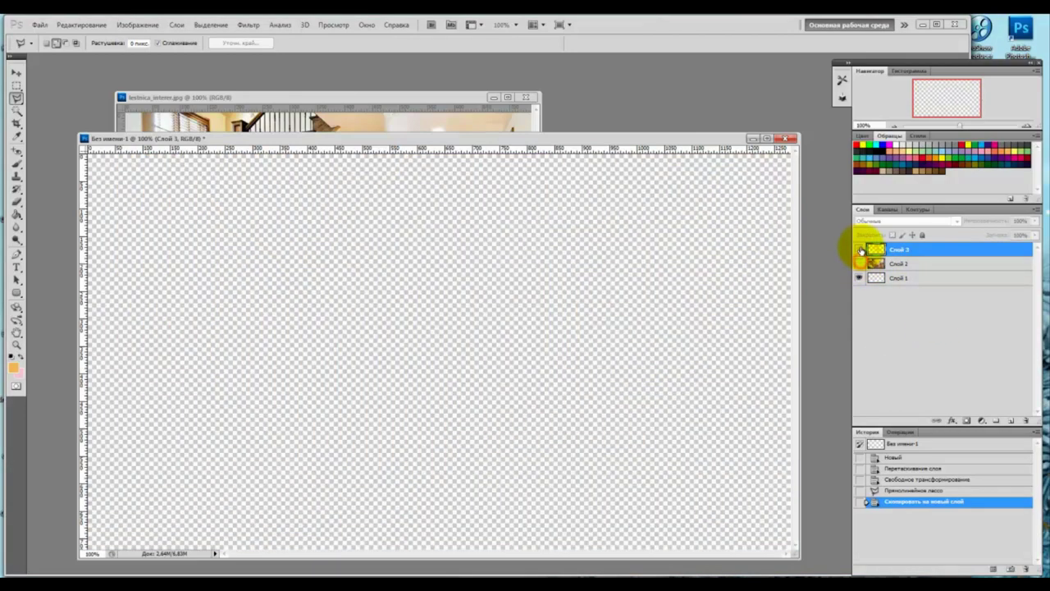
left_click(859, 249)
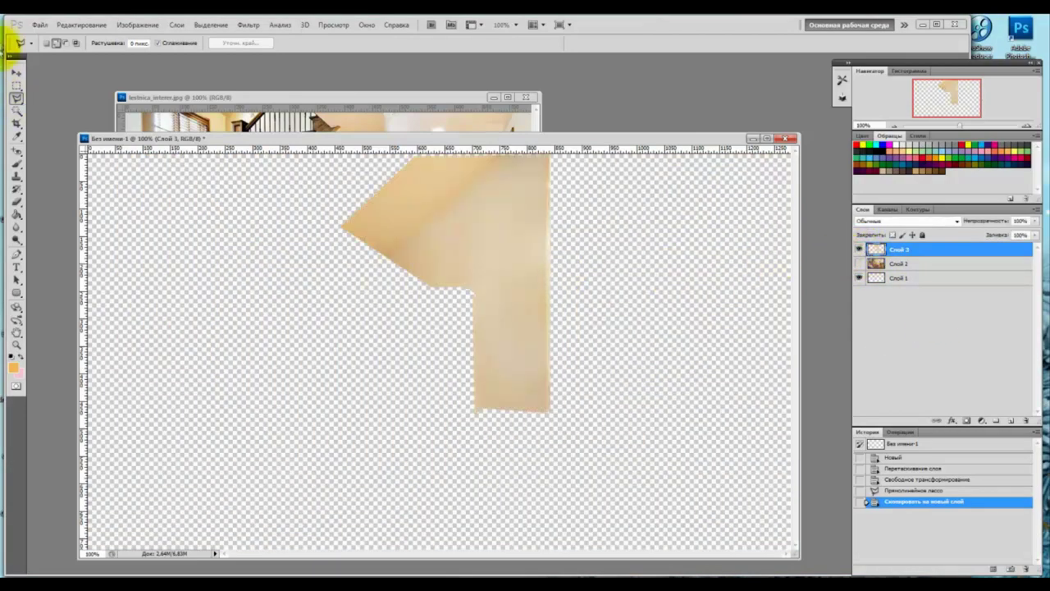
left_click(40, 25)
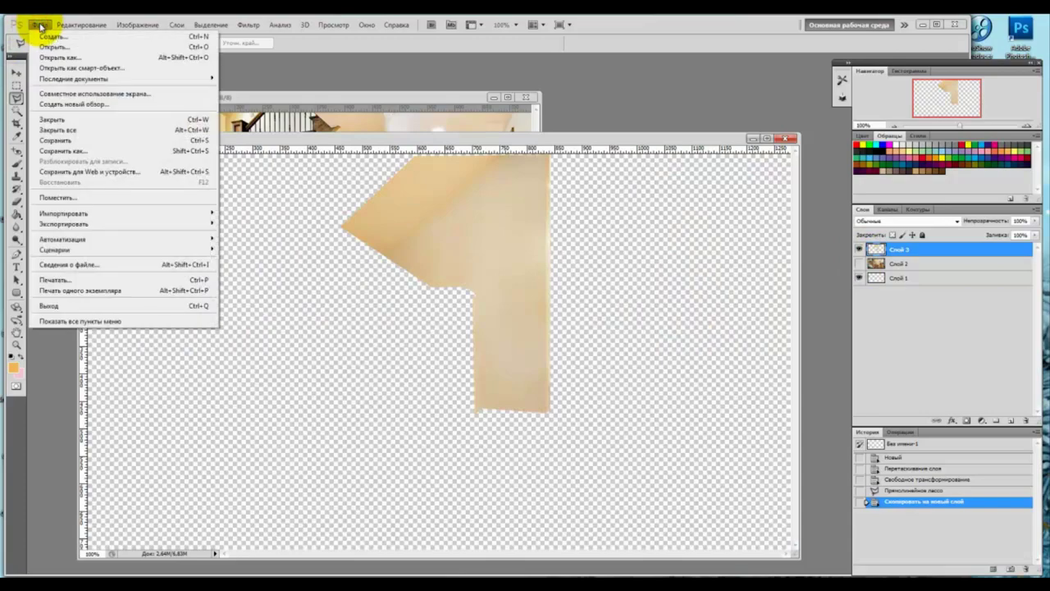
left_click(53, 130)
left_click(53, 152)
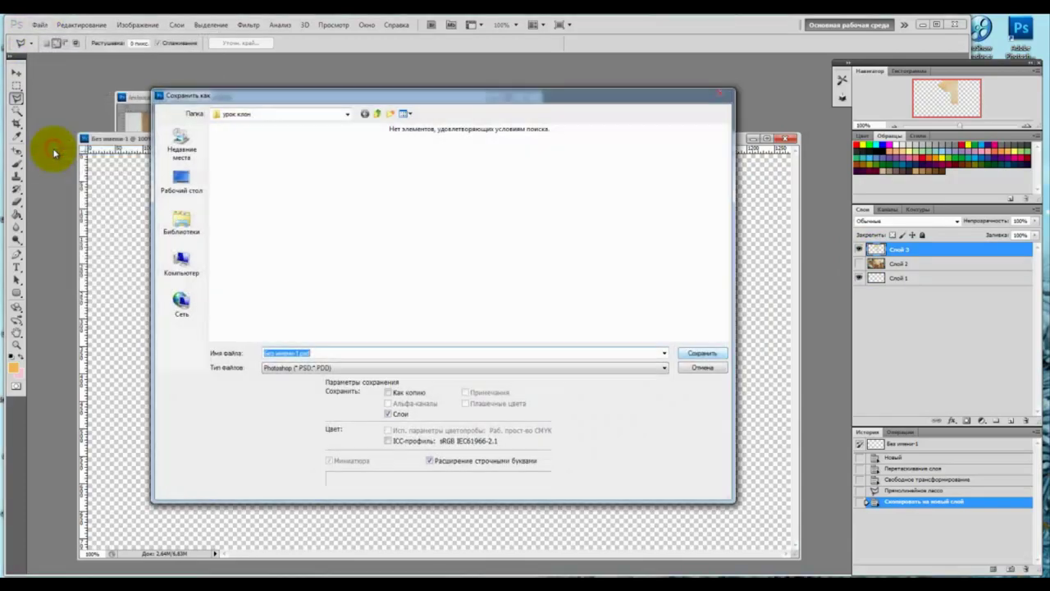
left_click(664, 368)
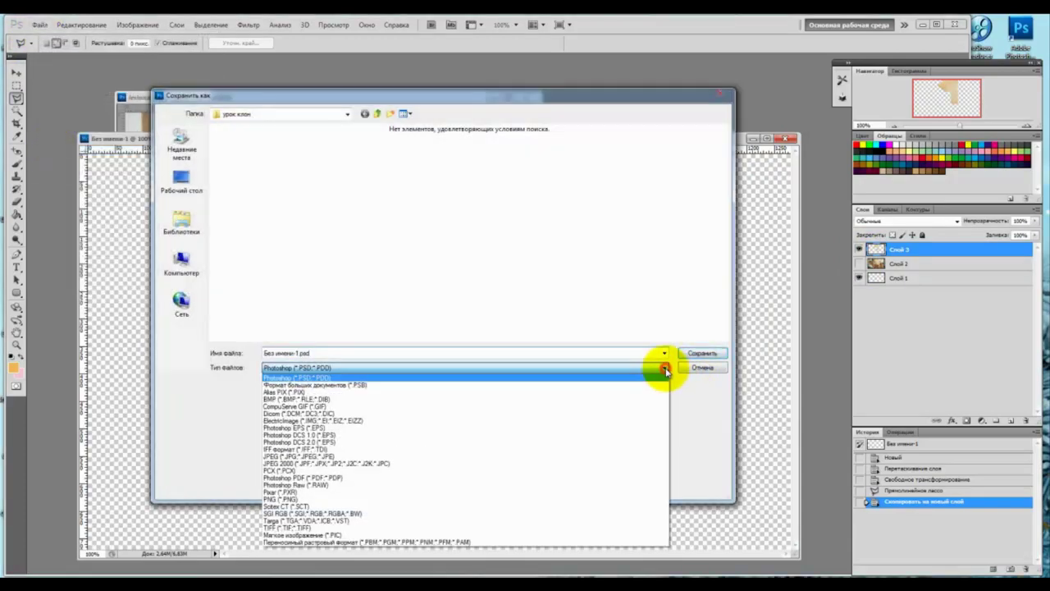
left_click(663, 498)
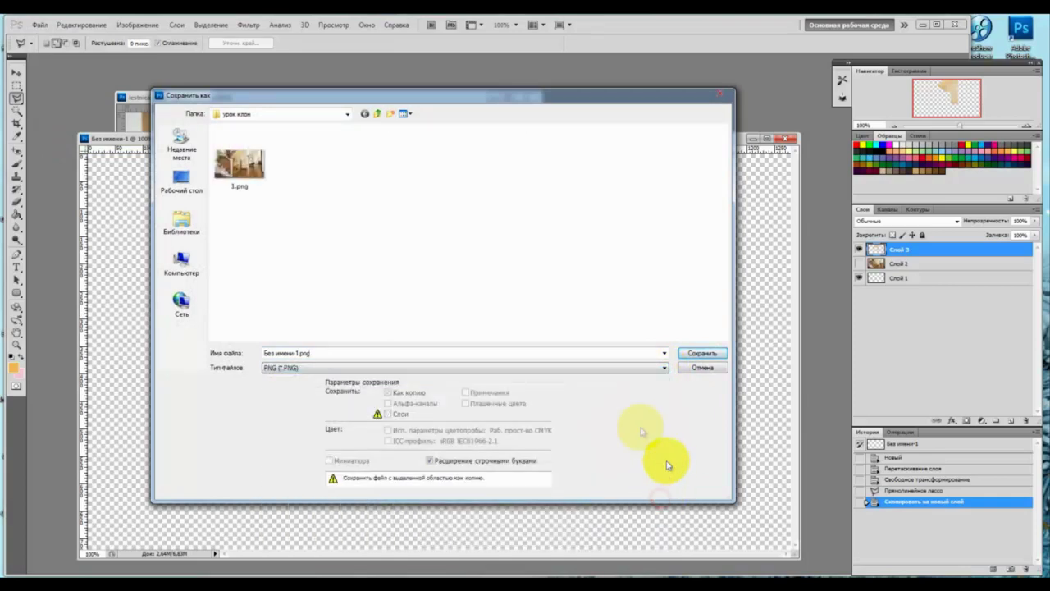
double_click(311, 354)
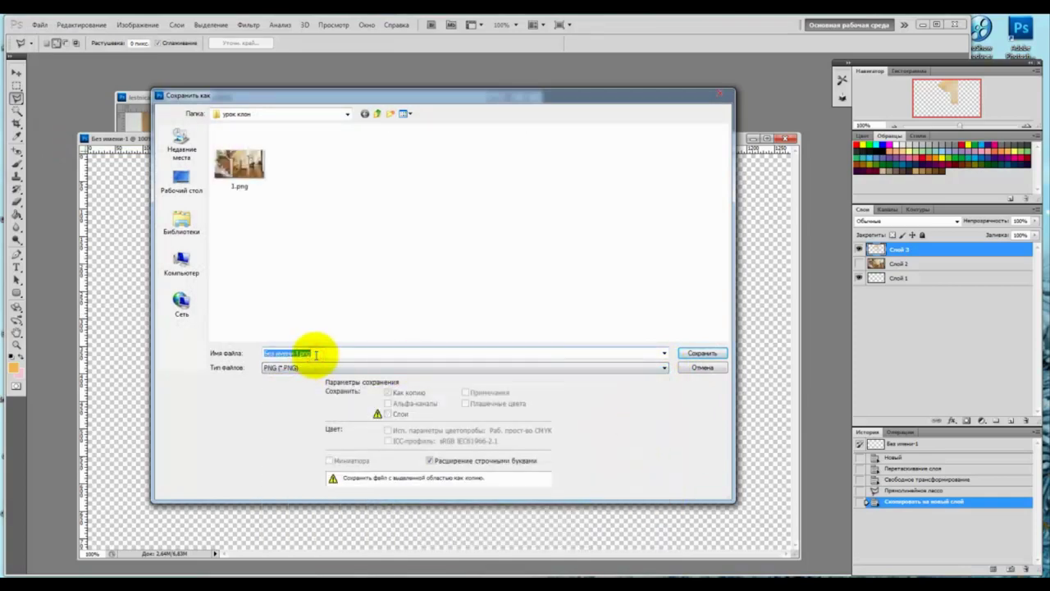
type("2")
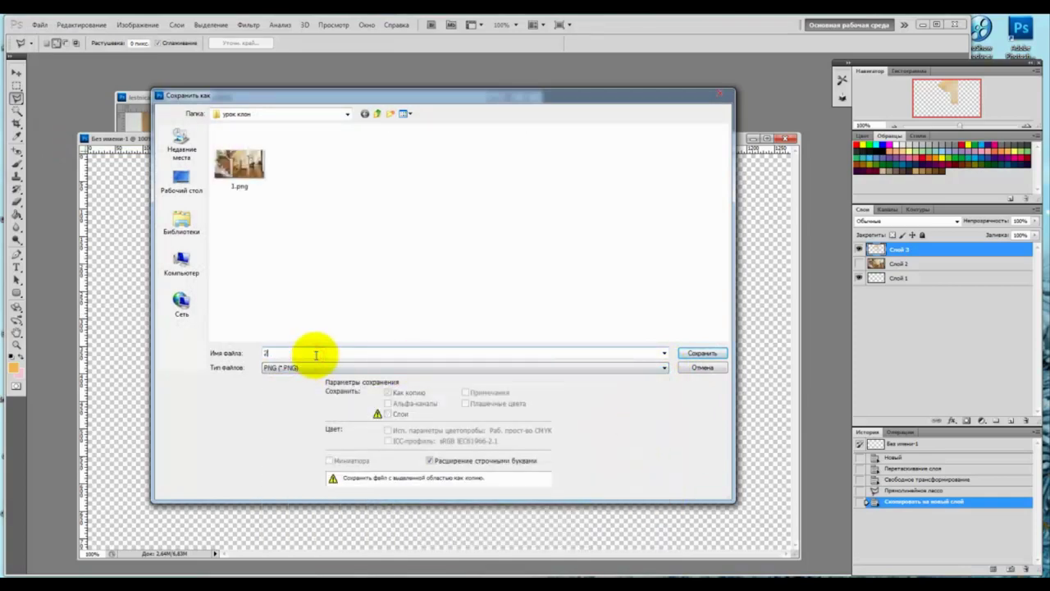
left_click(704, 354)
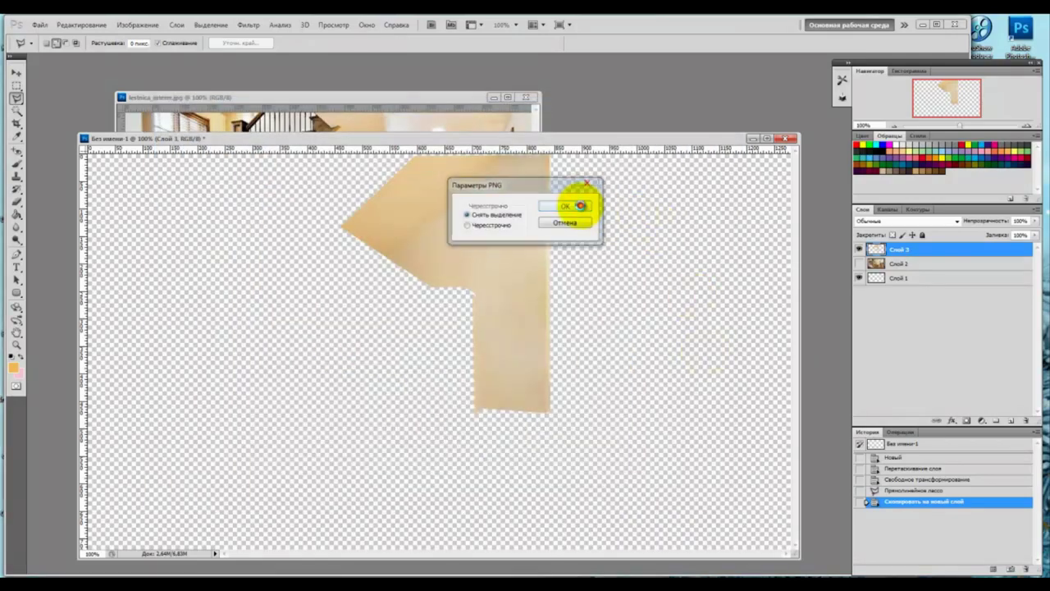
left_click(580, 206)
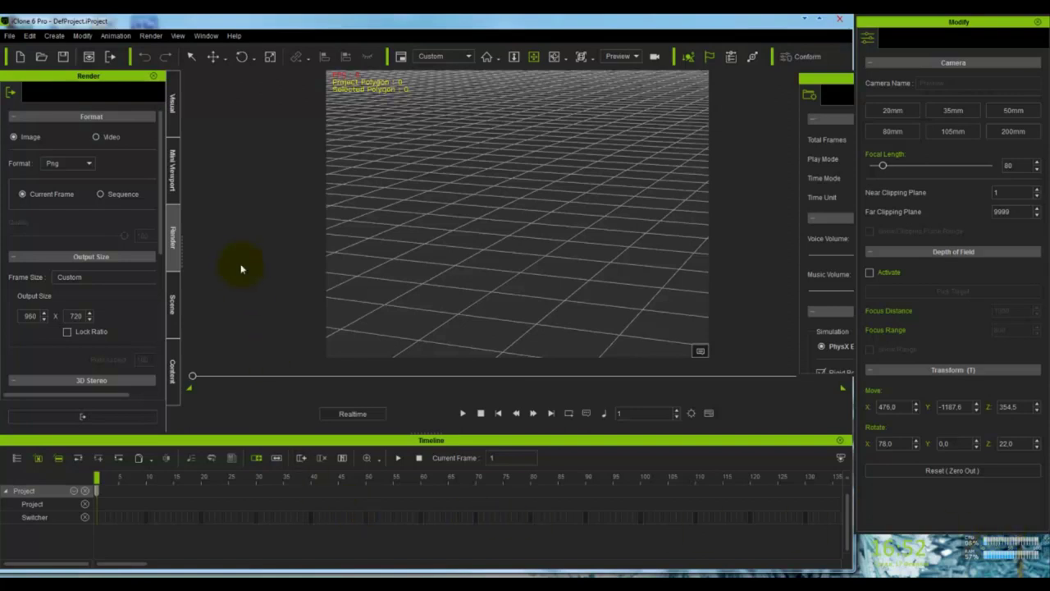
In iClone, set the render frame size to HD 720p (1280x720) and turn the preview camera to look straight and low across the grid.
left_click(77, 276)
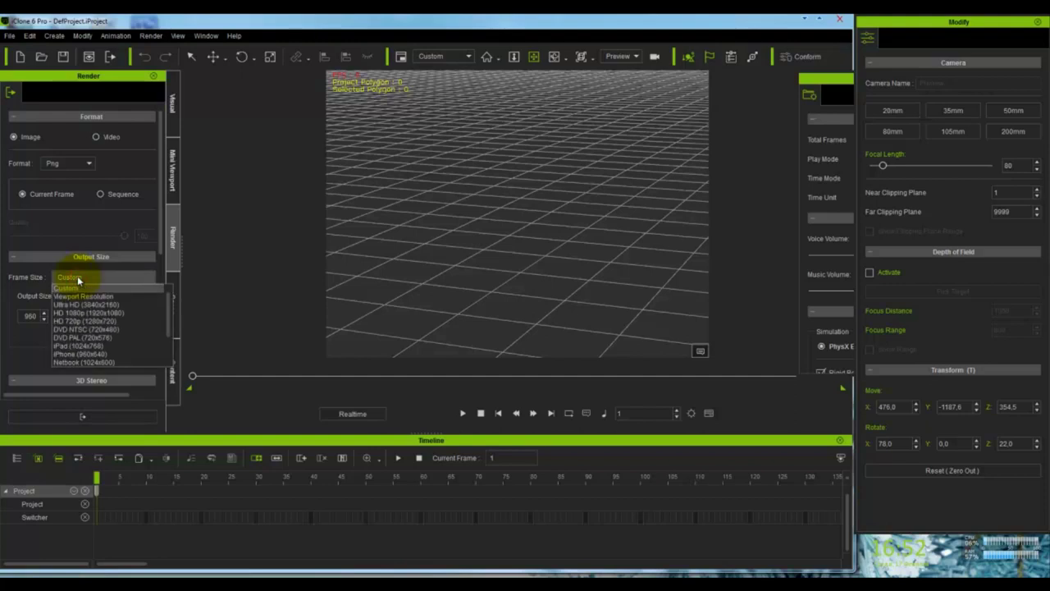
left_click(80, 322)
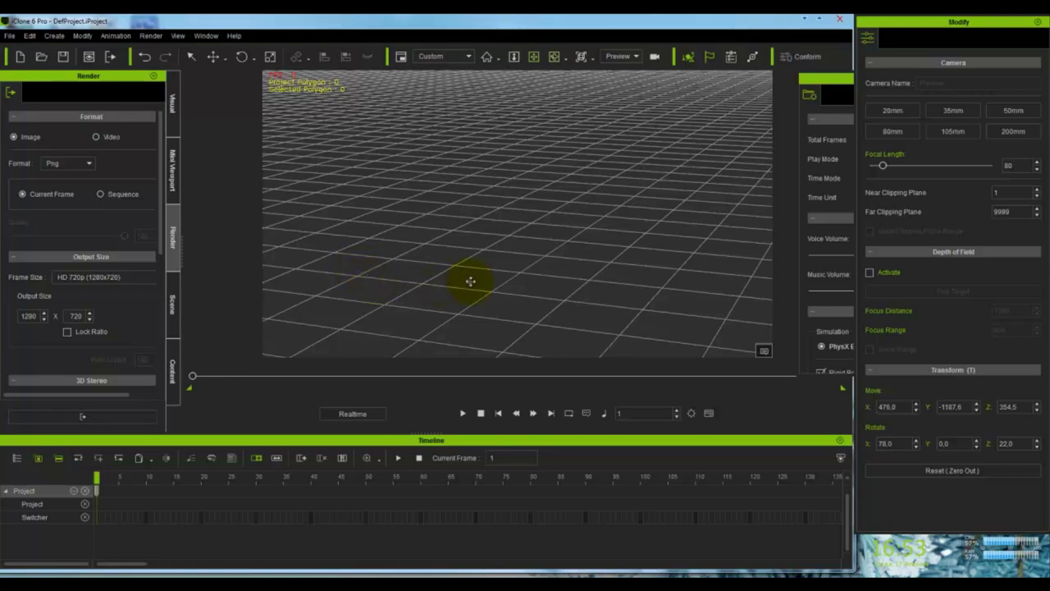
right_click_drag(465, 281, 550, 247)
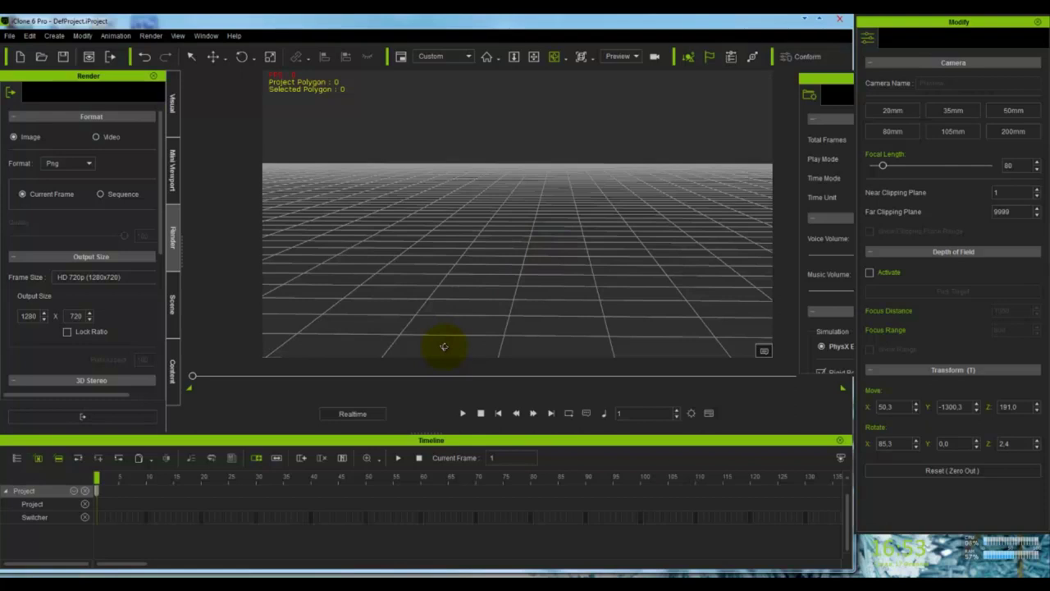
Add the avatar Gwynn from the 02_G5 Character templates to the scene.
left_click(173, 369)
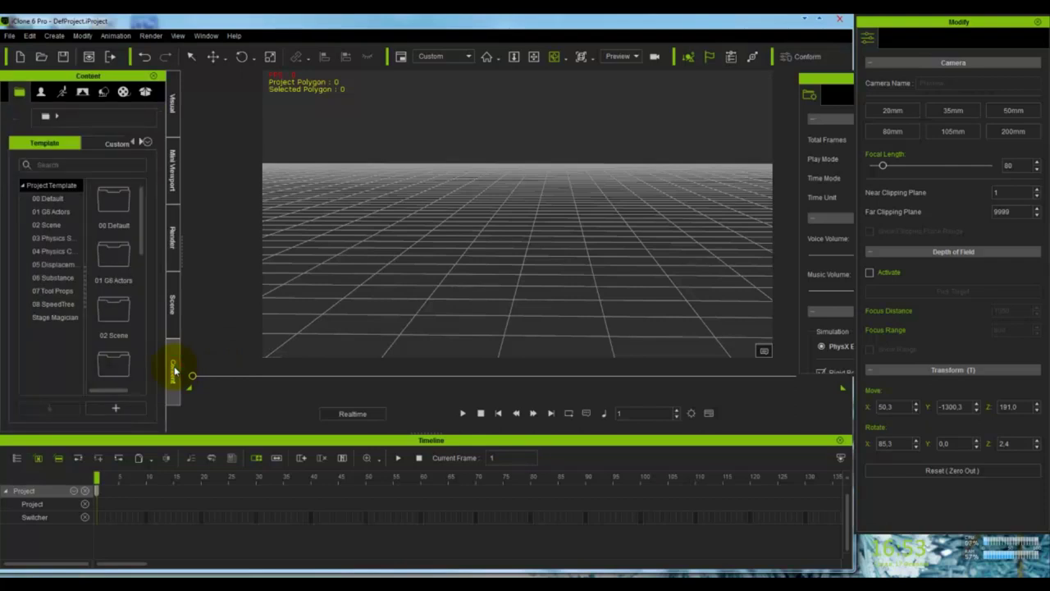
left_click(41, 93)
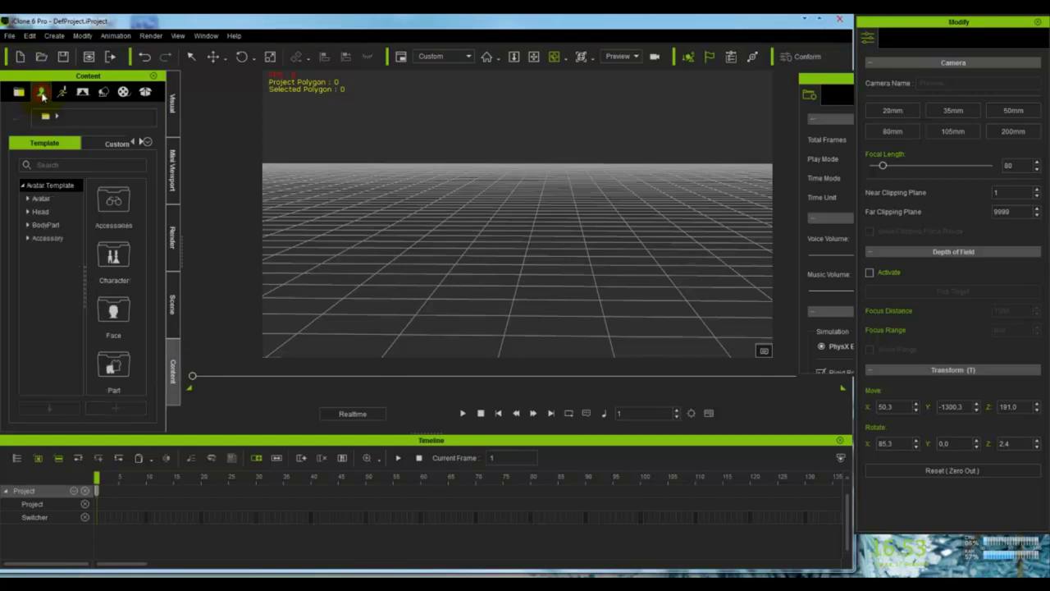
left_click(28, 199)
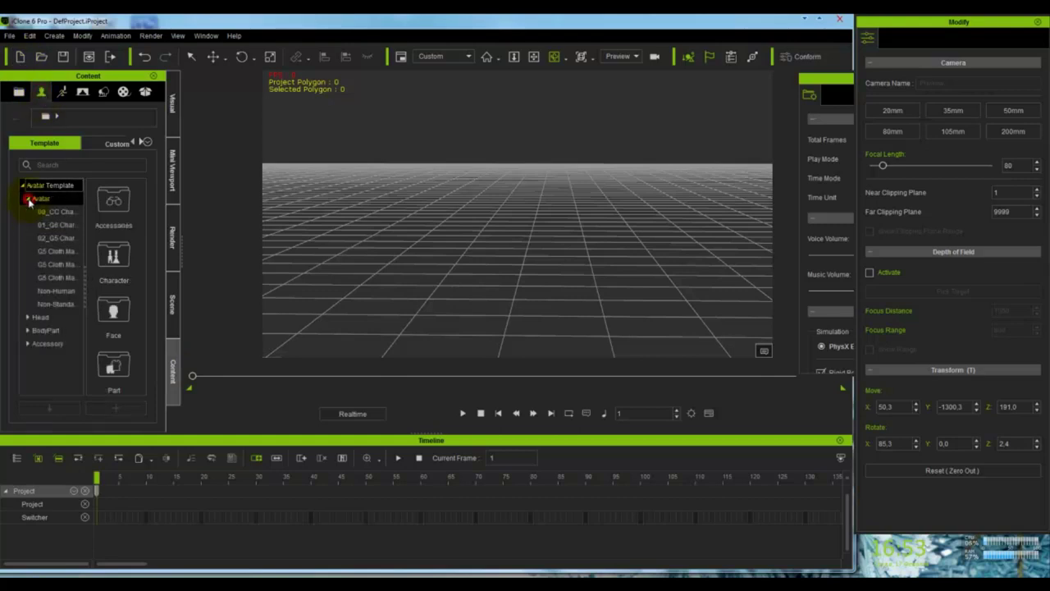
left_click(61, 239)
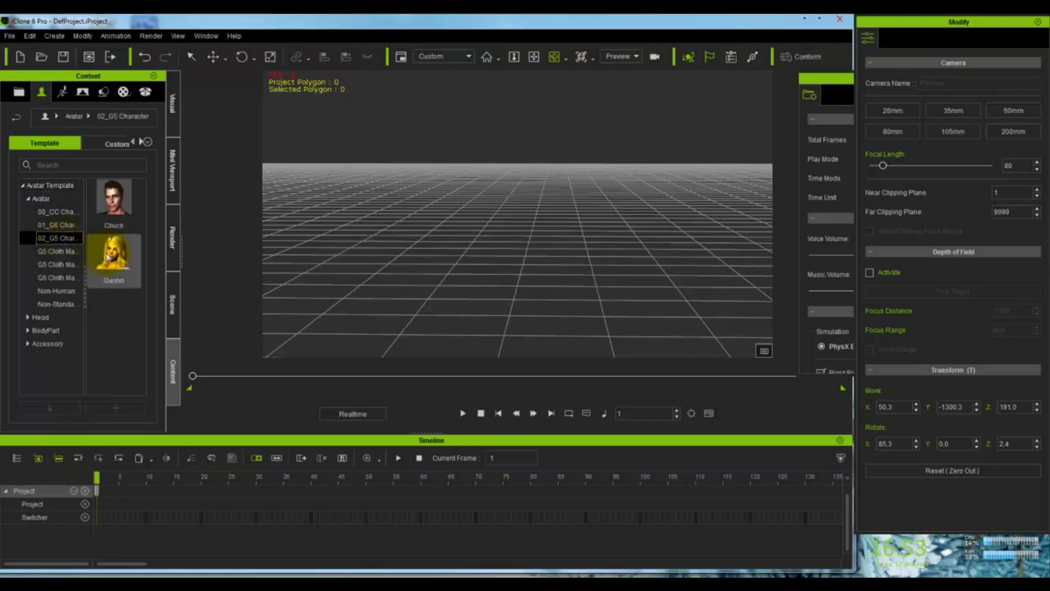
double_click(111, 255)
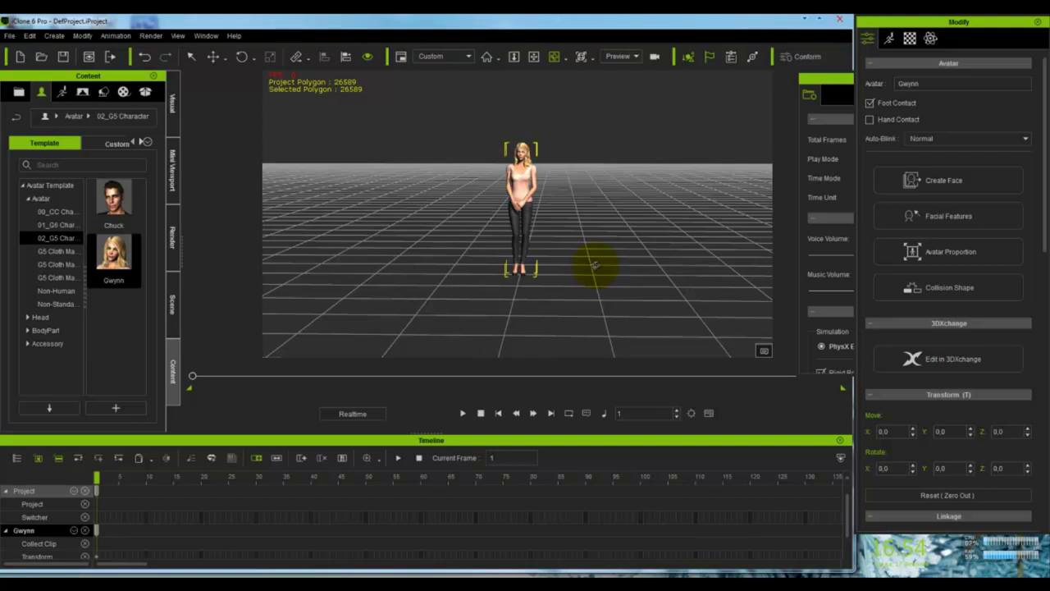
Activate the 2D background image in the project settings and load 1.png as the background.
left_click(692, 414)
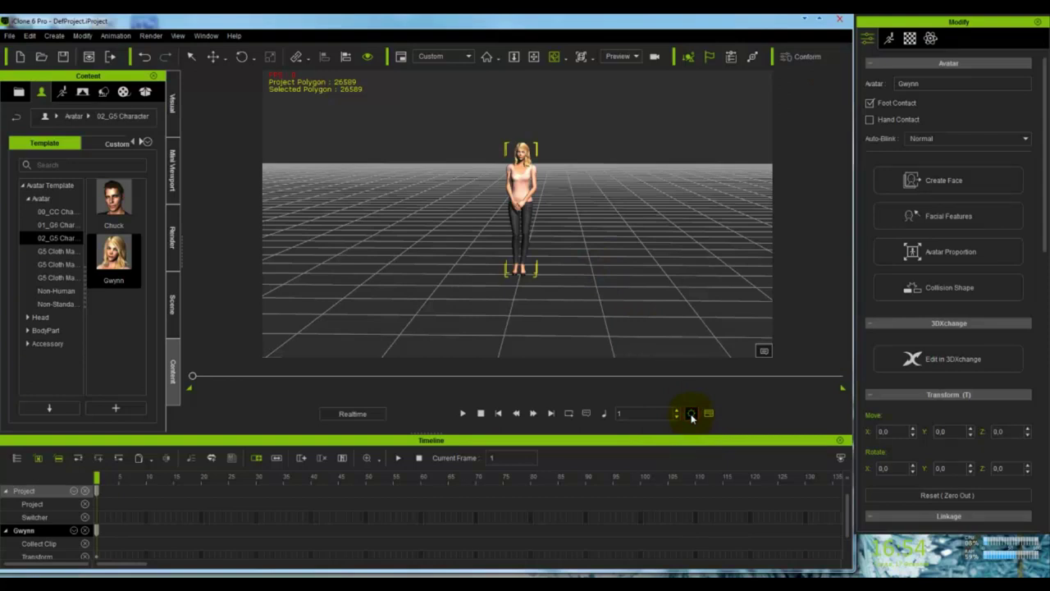
left_click(692, 415)
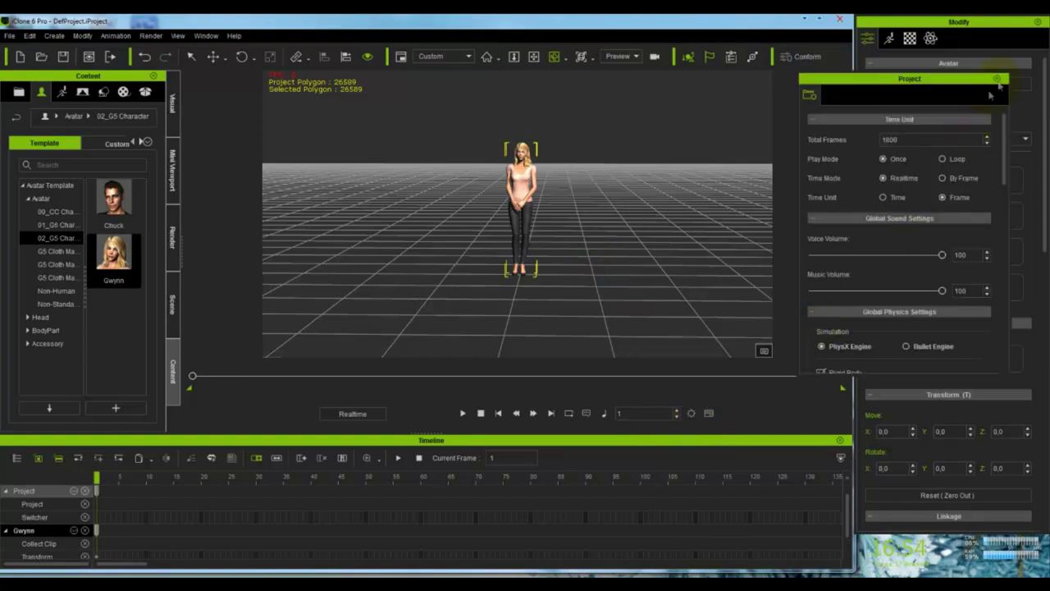
left_click_drag(1005, 134, 993, 250)
scroll(994, 250, "down", 1)
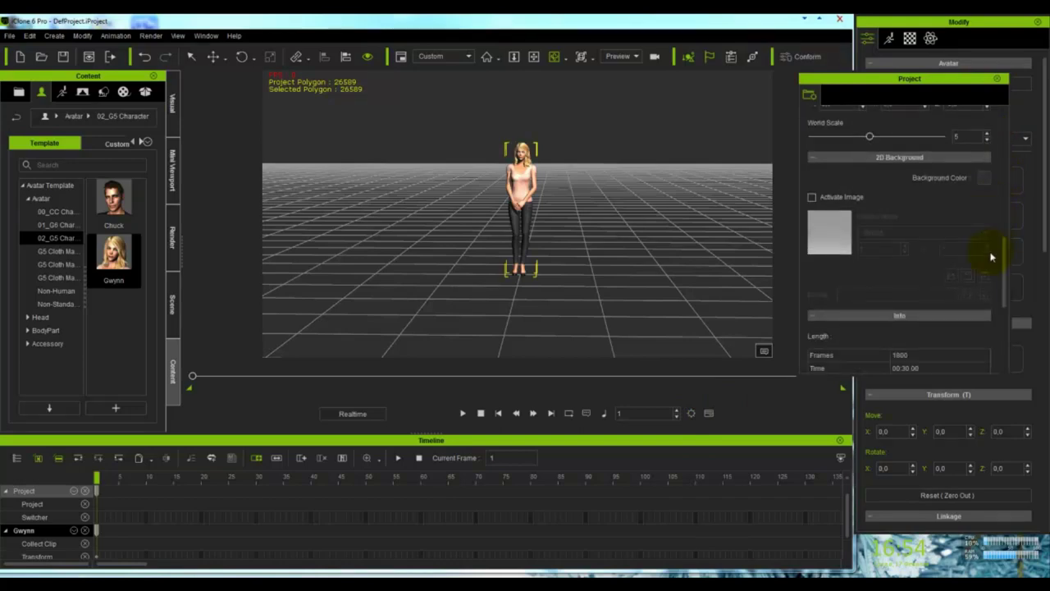
left_click(812, 198)
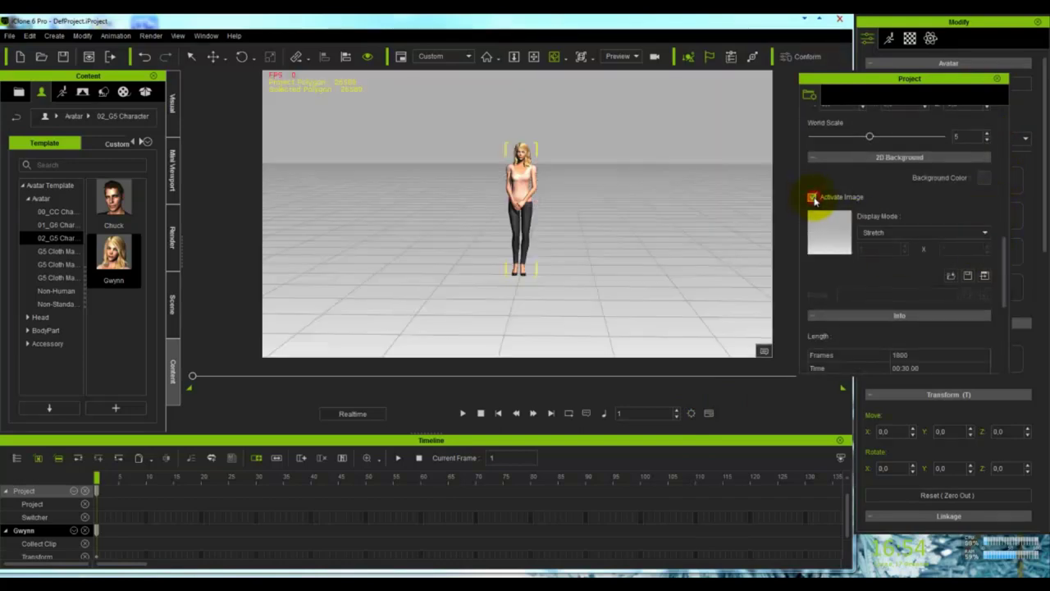
left_click(952, 277)
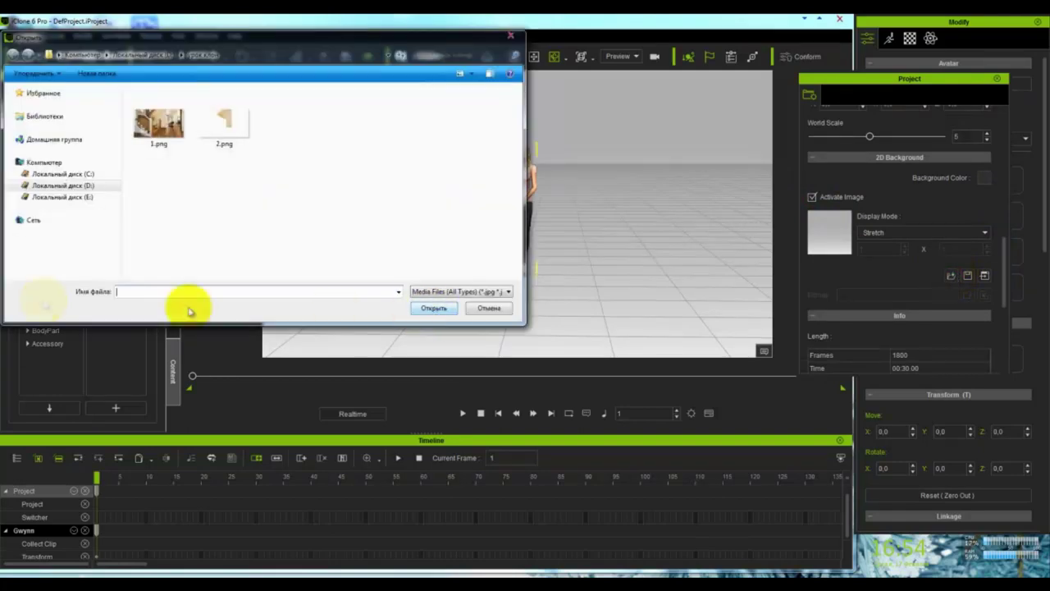
left_click(158, 125)
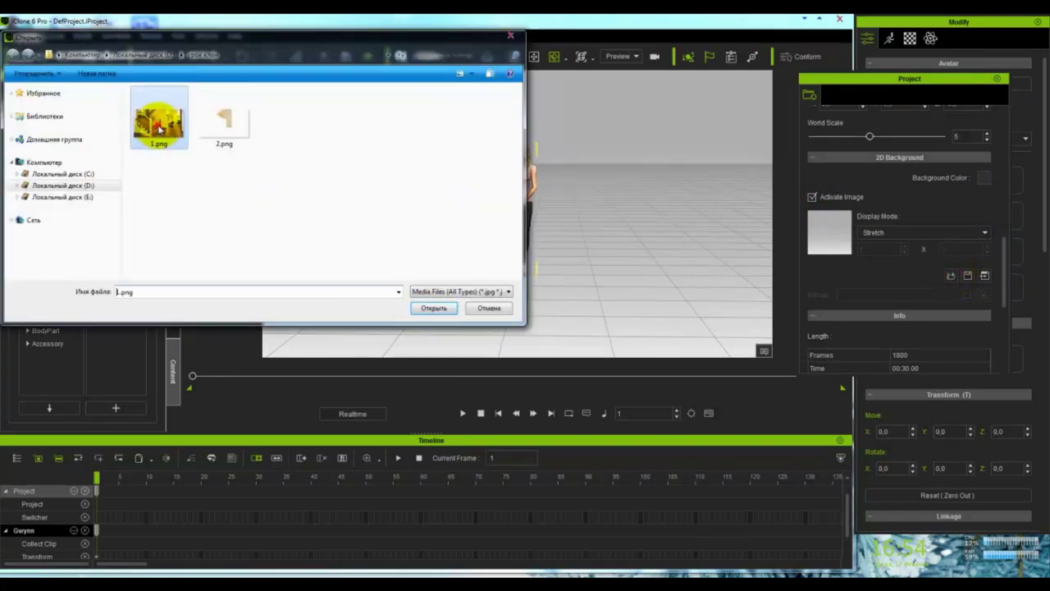
left_click(434, 308)
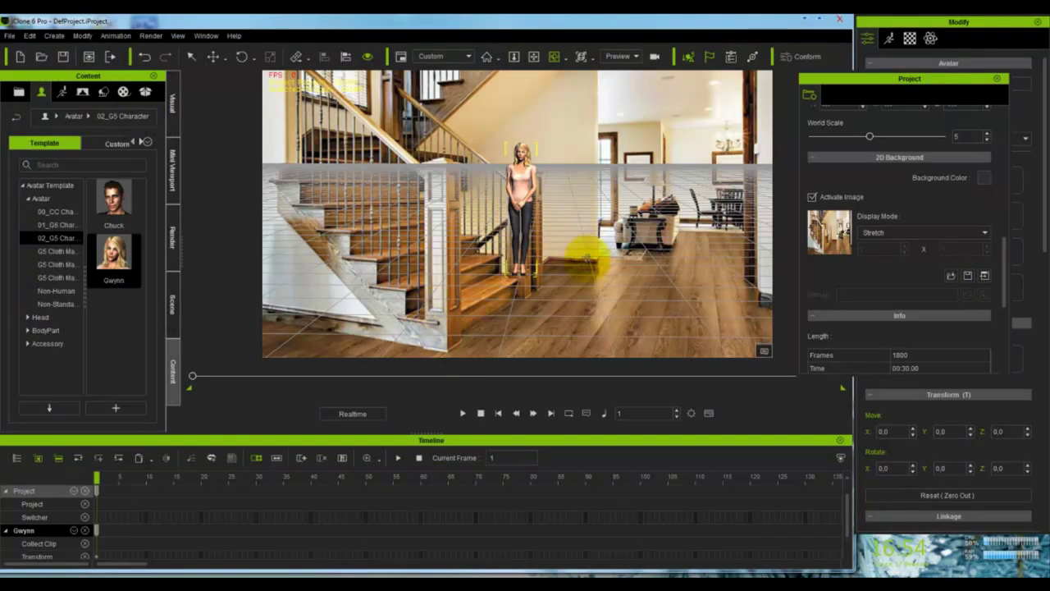
Adjust the preview camera until the grid lies along the interior's floor and Gwynn stands at the wall's corner beside the doorway.
right_click_drag(584, 274, 582, 239)
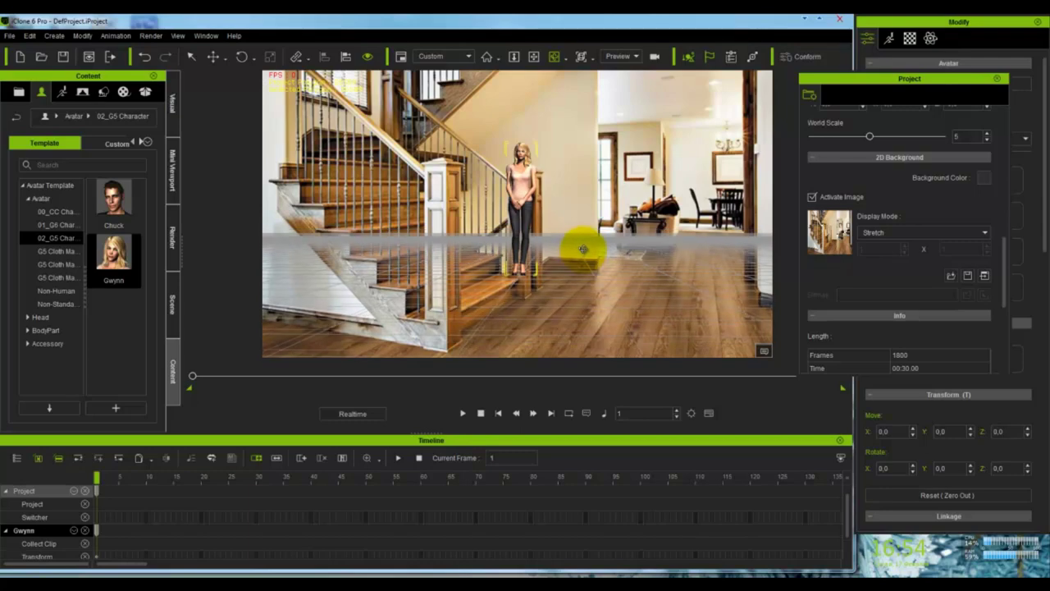
mouse_move(593, 283)
right_mouse_down()
mouse_move(575, 271)
mouse_move(578, 306)
mouse_move(584, 301)
right_mouse_up()
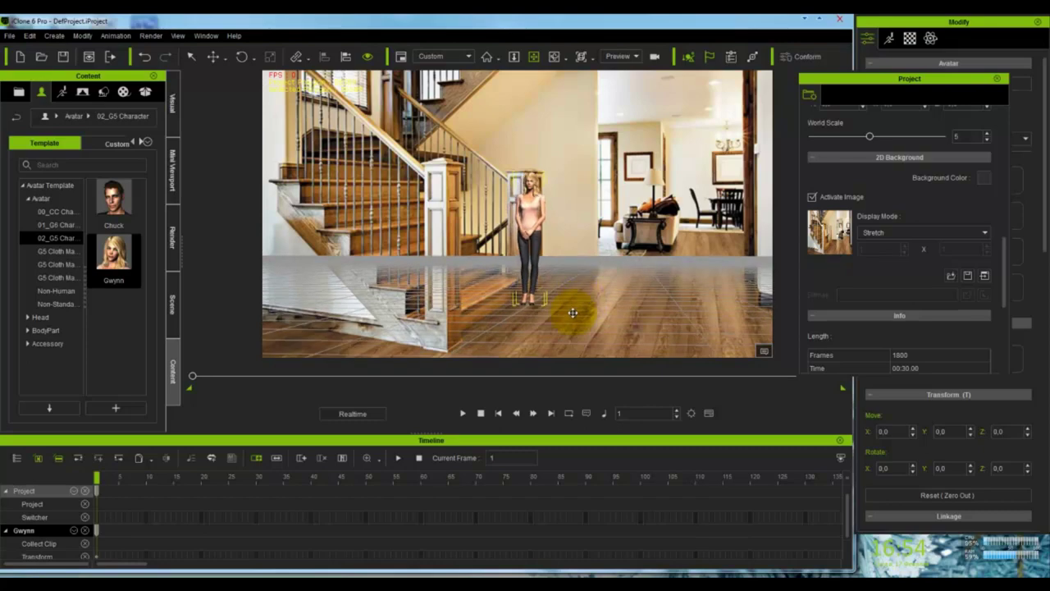
right_click_drag(573, 312, 625, 231)
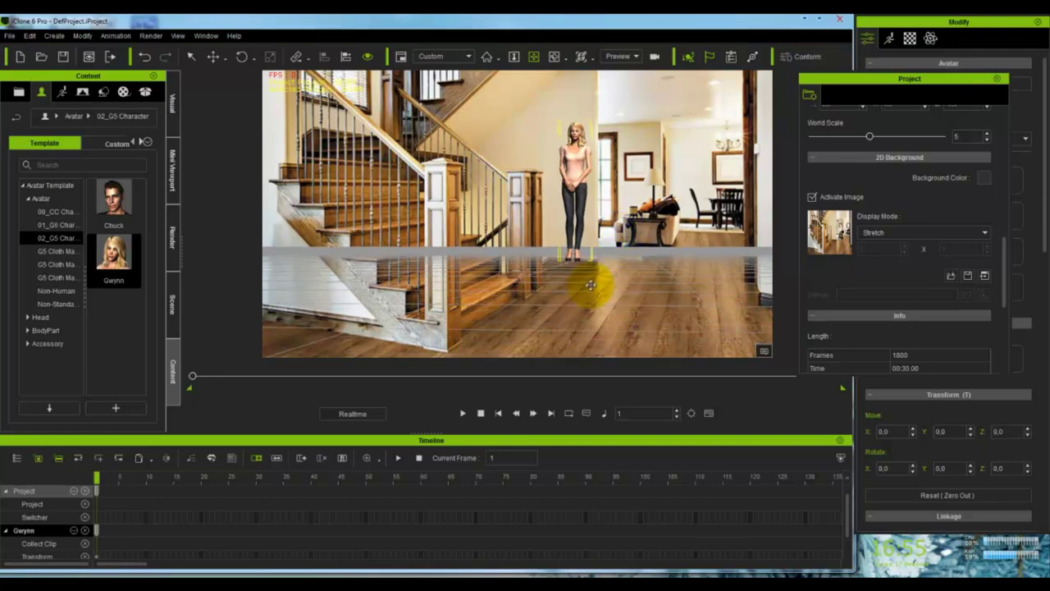
Rotate Gwynn about 94.9° around Z to face the doorway, hide the grid and deselect her.
key("e")
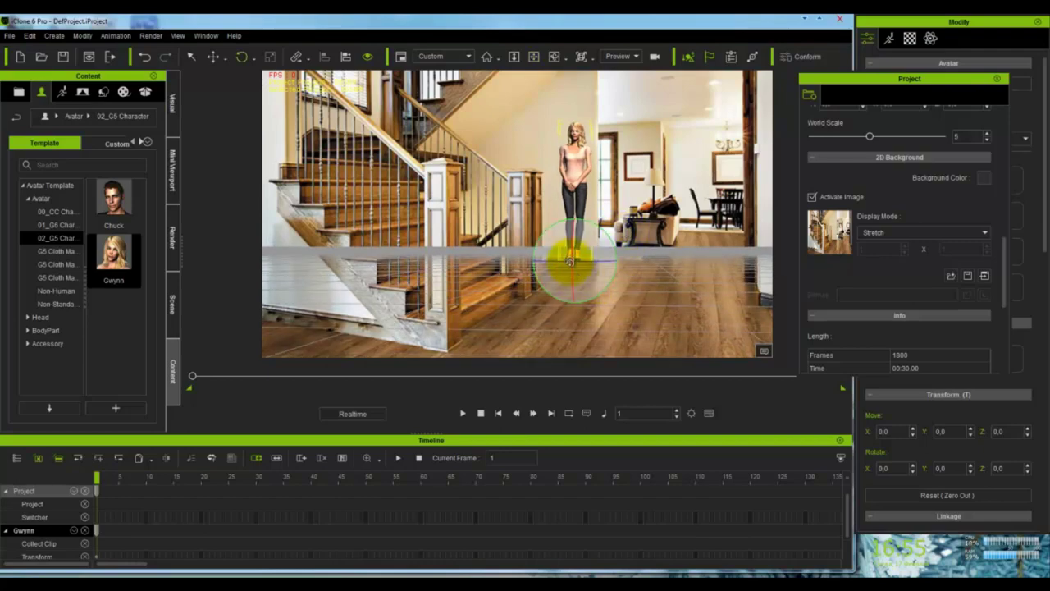
left_click_drag(570, 258, 612, 255)
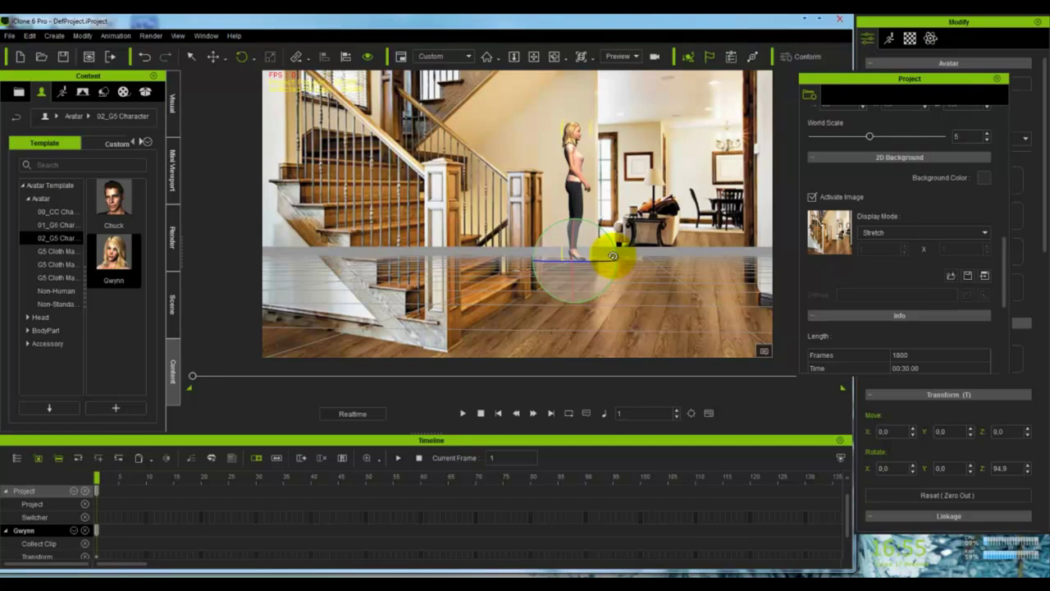
key("ctrl+g")
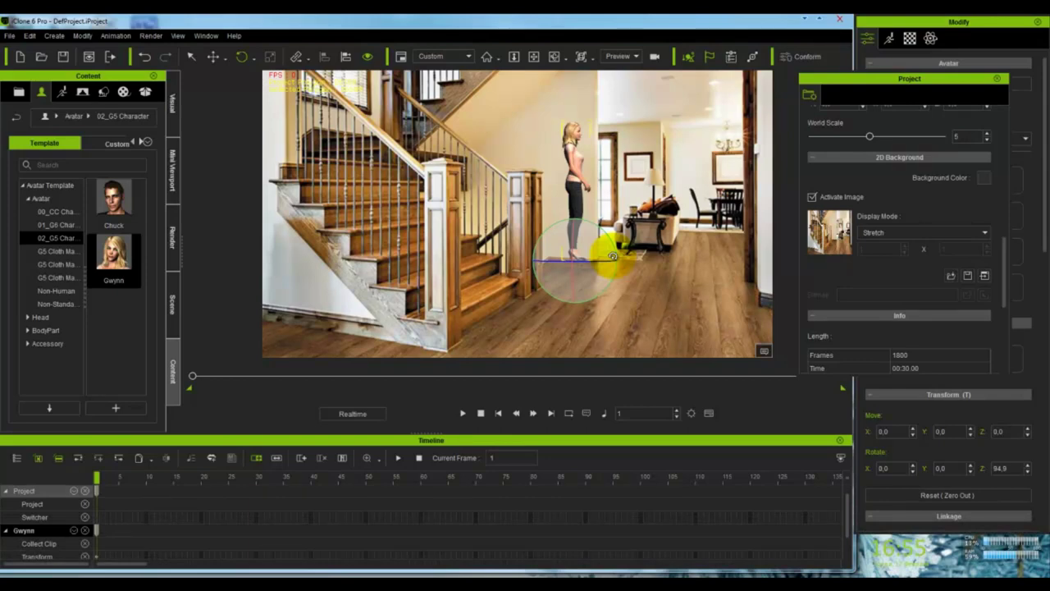
left_click(612, 256)
Add the 1280_720 plane from the 3D Surface props to the scene.
left_click(103, 91)
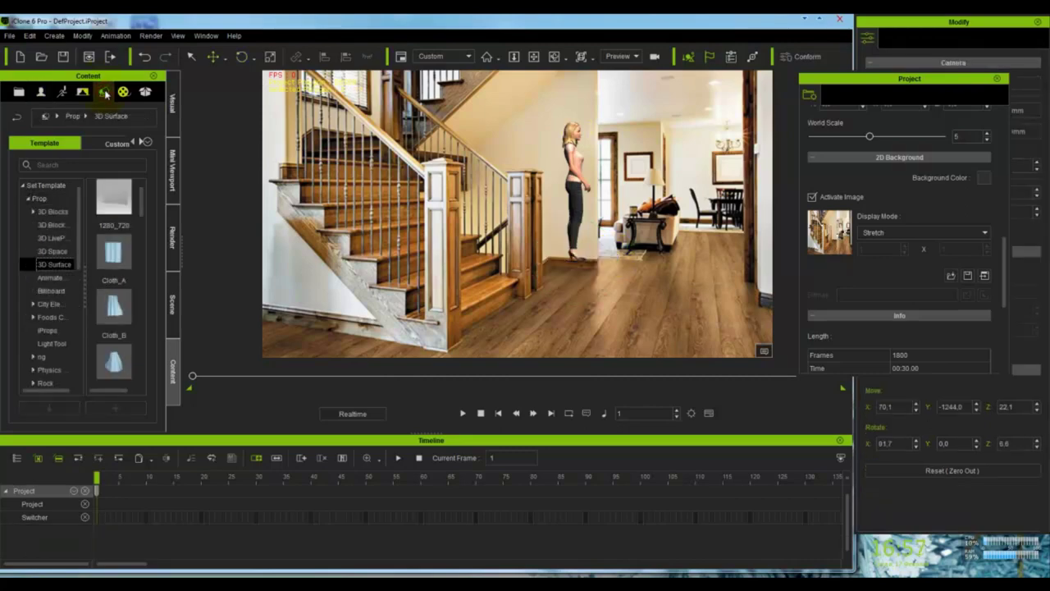
left_click(117, 205)
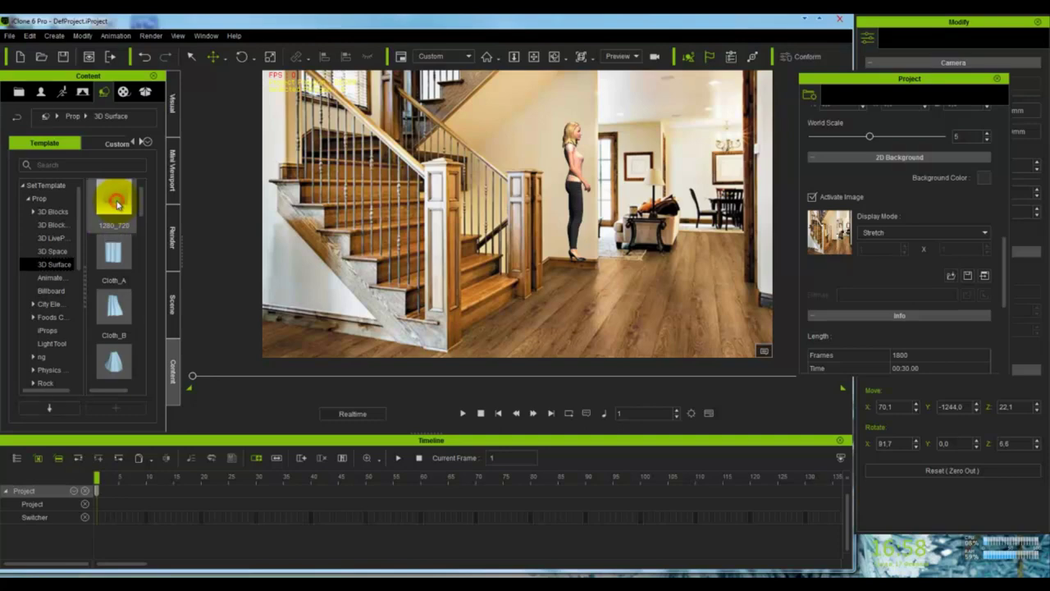
left_click_drag(117, 205, 440, 335)
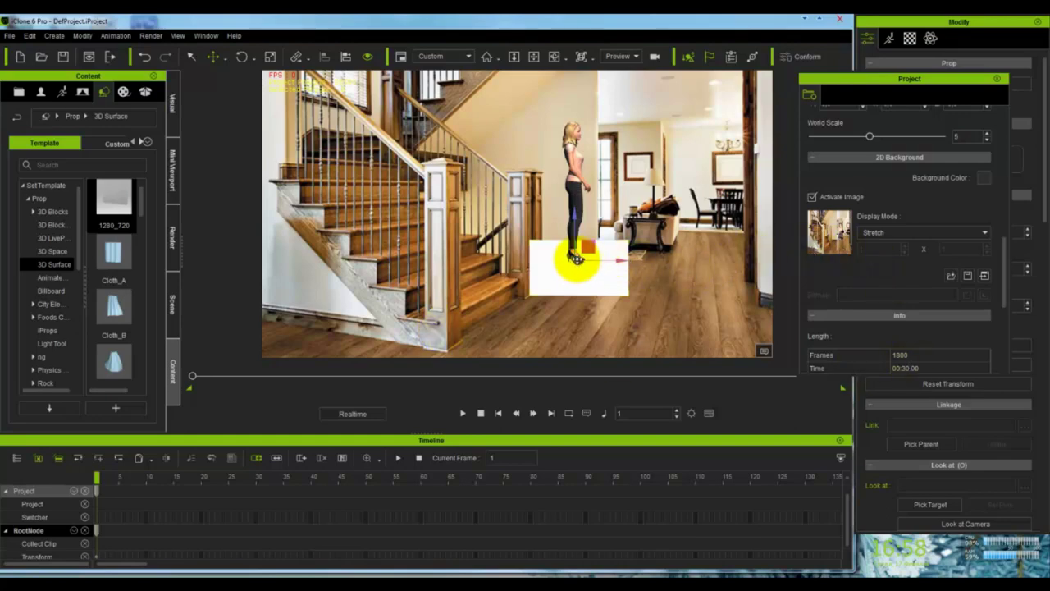
Move the plane toward the camera until it fills the frame, at about X 37.9, Y -1013.8, Z 39.4.
left_click_drag(577, 258, 525, 361)
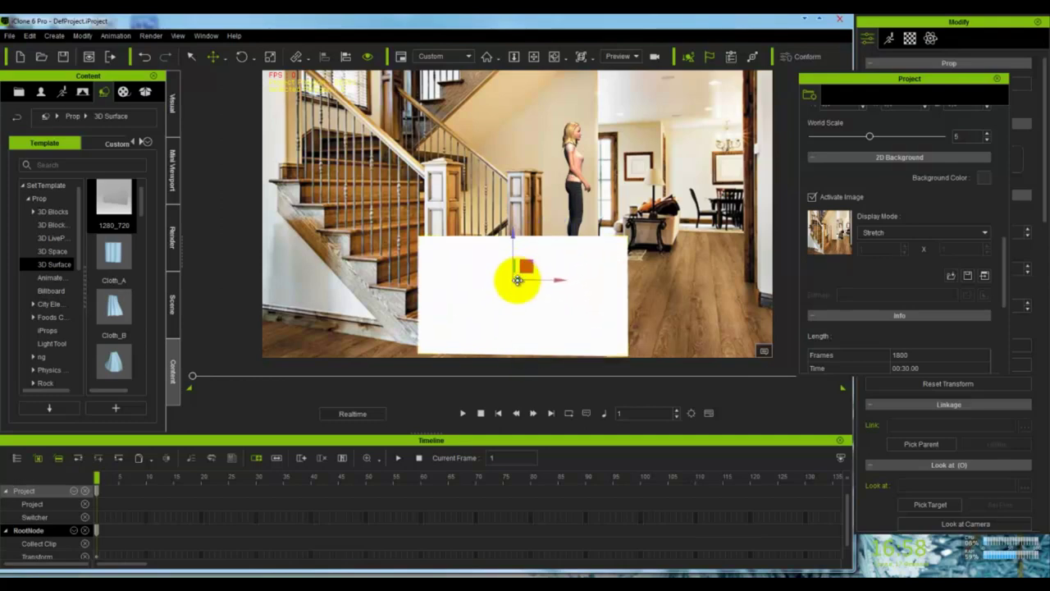
left_click_drag(519, 278, 523, 176)
left_click_drag(520, 179, 446, 288)
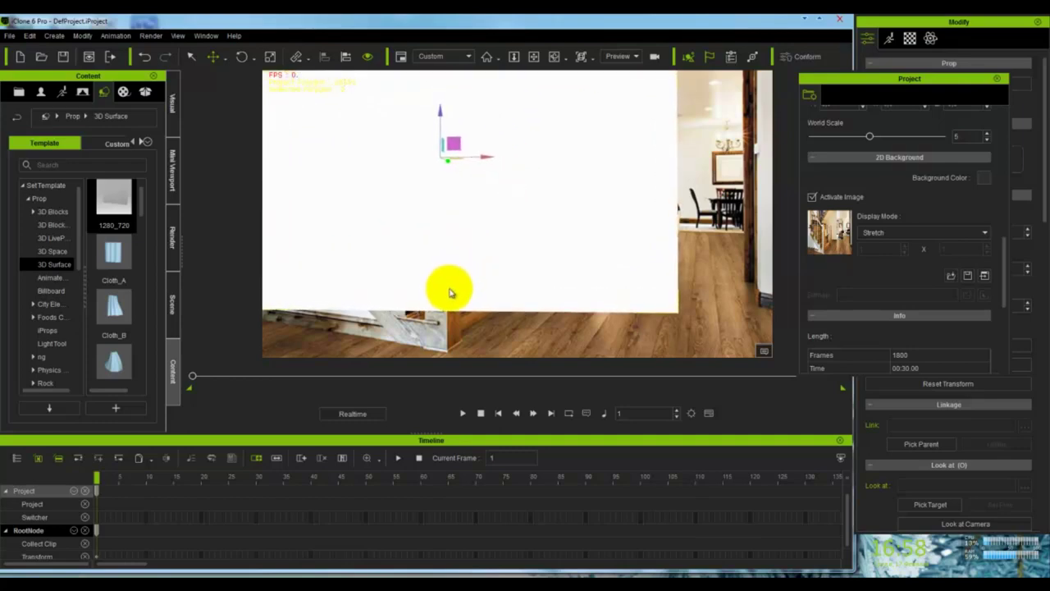
left_click_drag(458, 145, 510, 169)
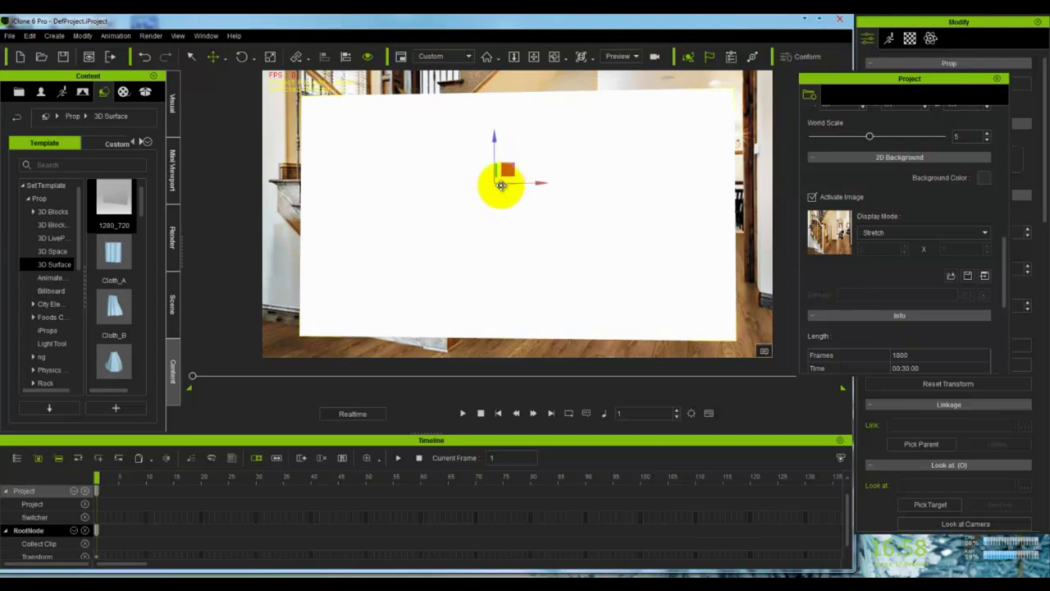
left_click_drag(501, 186, 481, 227)
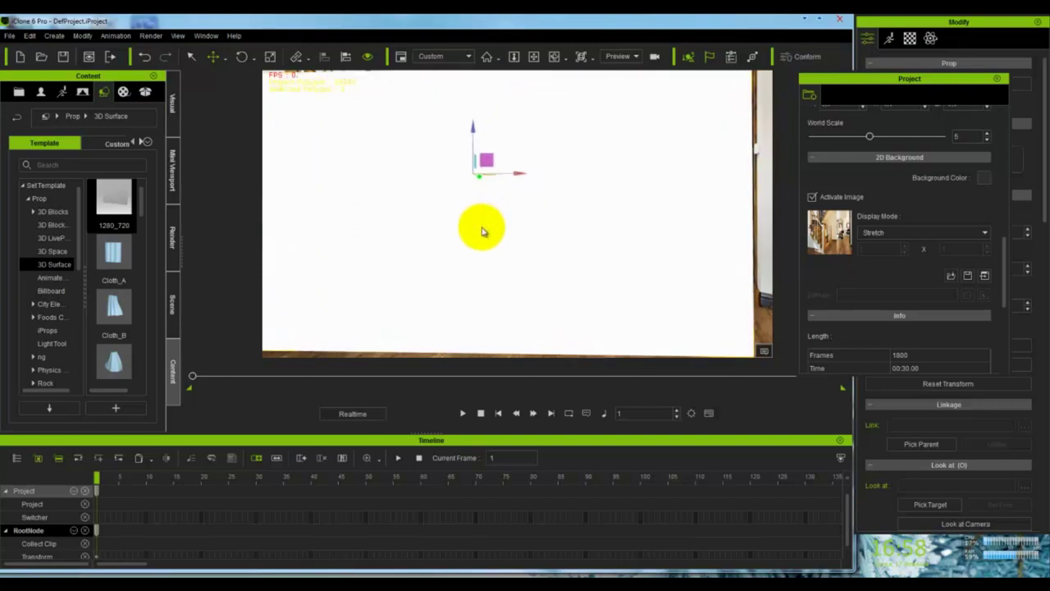
left_click_drag(485, 159, 503, 162)
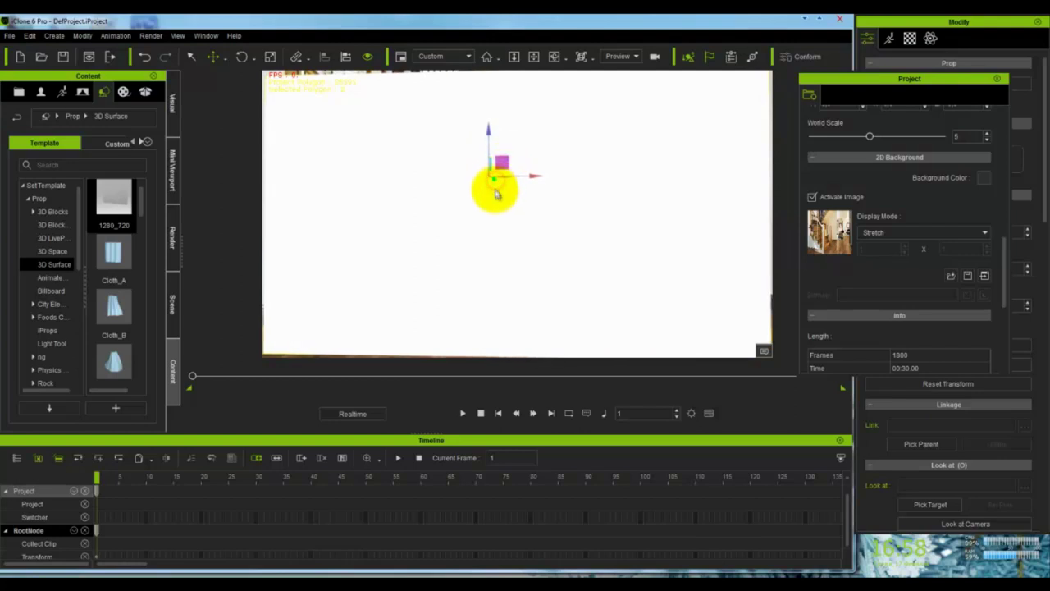
left_click_drag(496, 193, 509, 159)
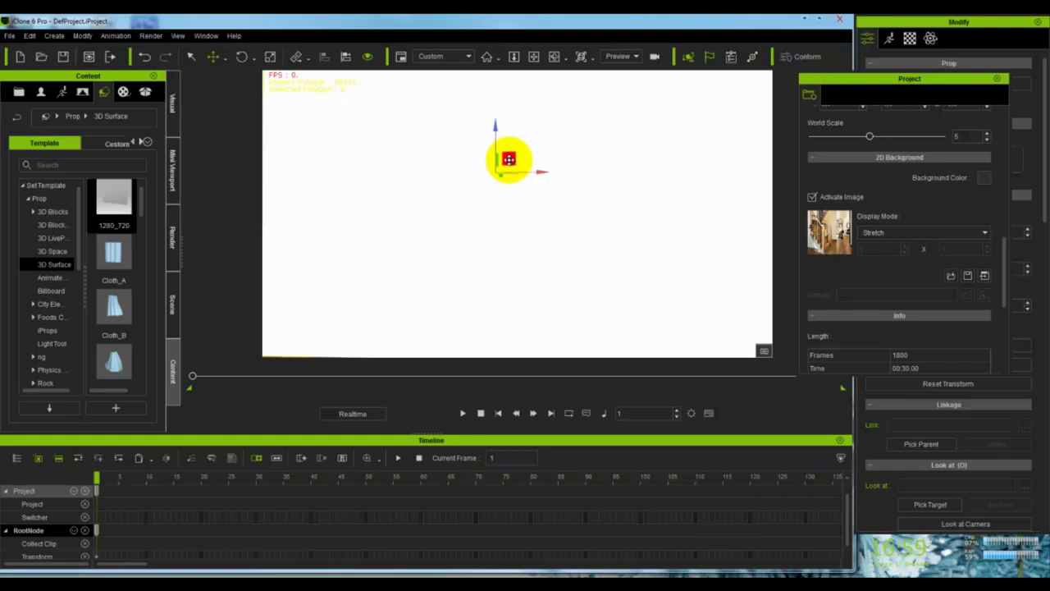
Close the project settings and load 2.png as the plane's diffuse texture.
left_click(999, 79)
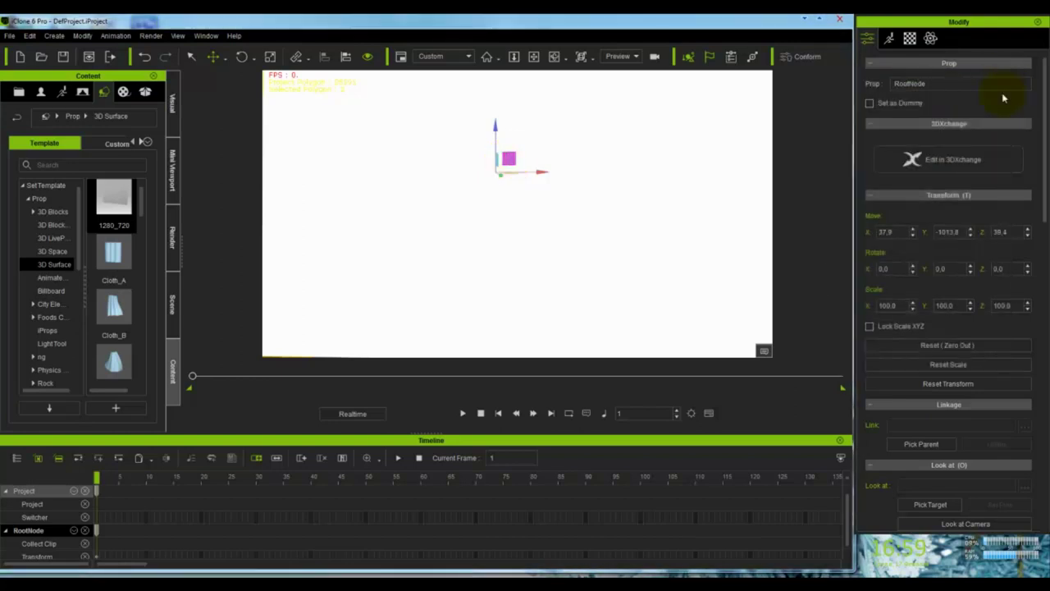
left_click(910, 39)
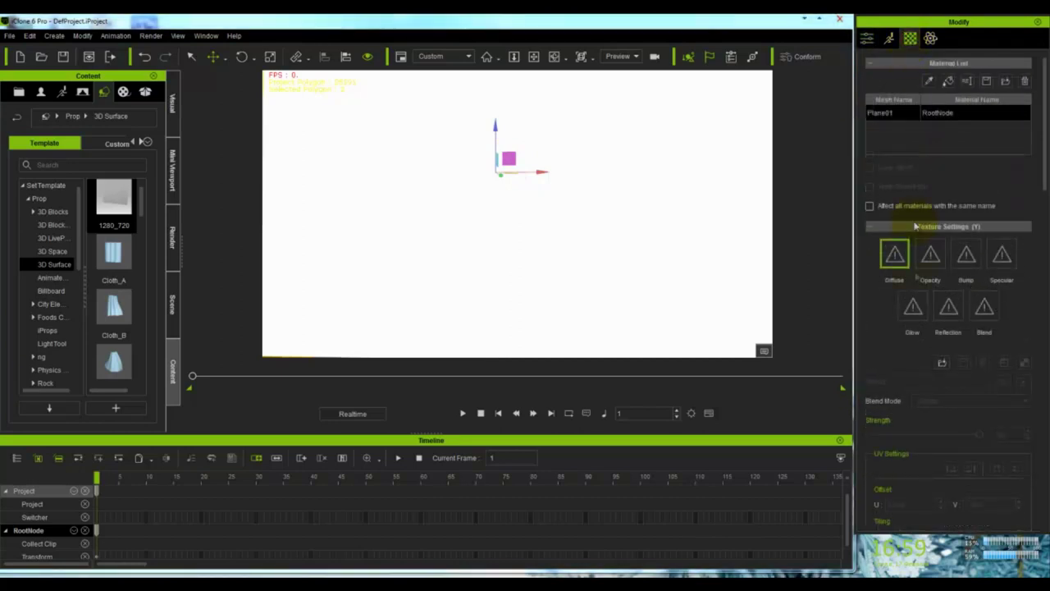
left_click(942, 364)
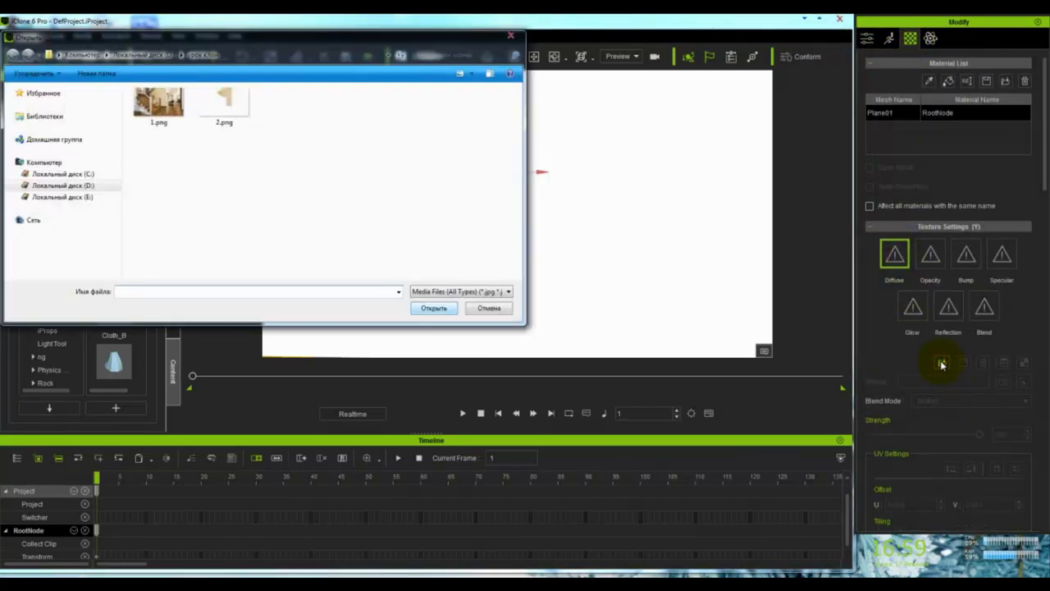
left_click(225, 101)
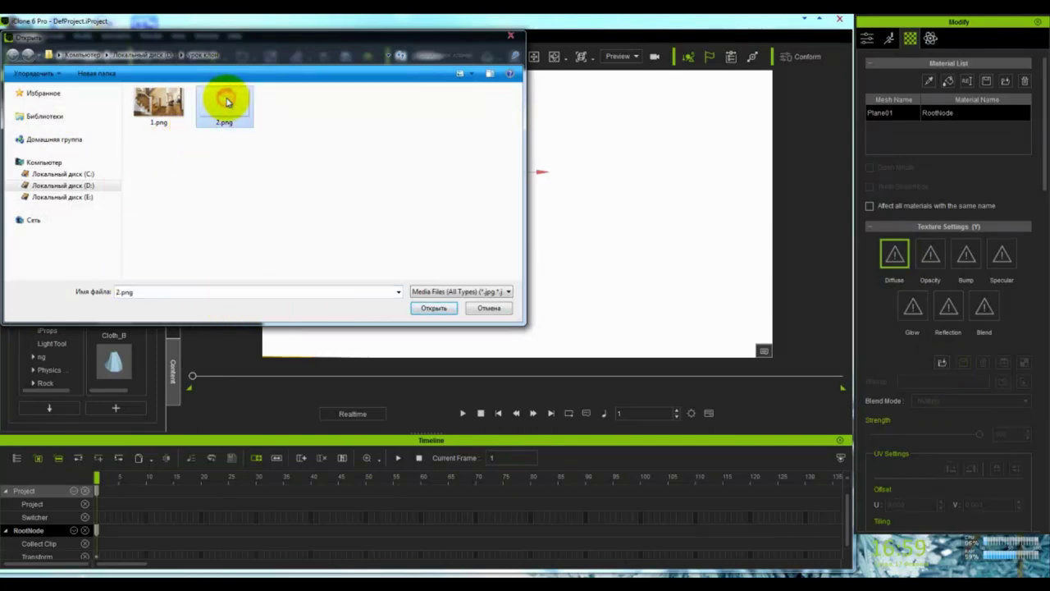
left_click(433, 308)
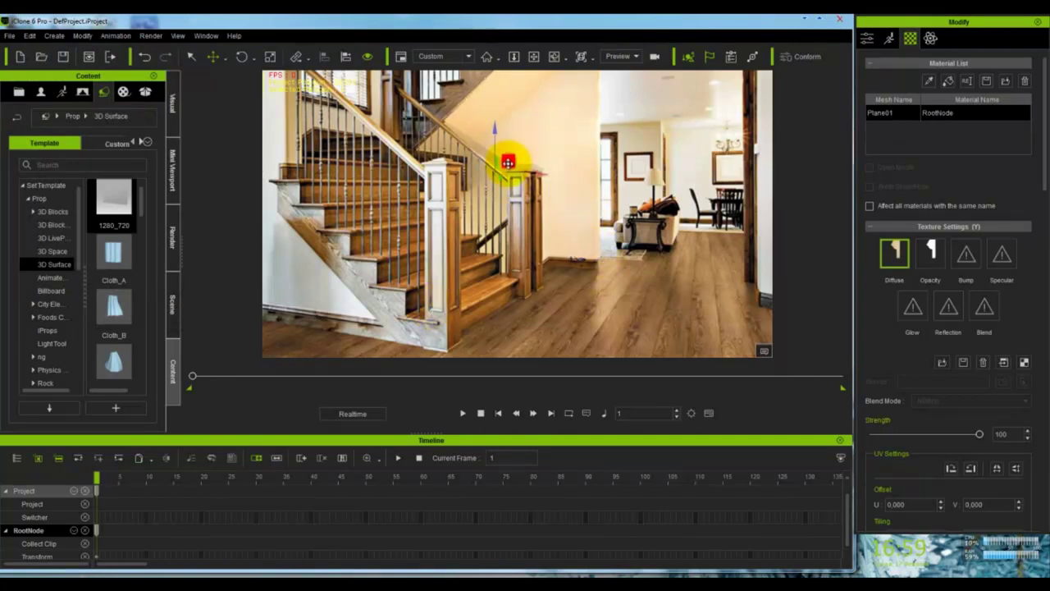
Fine-tune the plane's position so the wall cut-out lines up exactly with the wall in the background image.
left_click_drag(508, 164, 508, 165)
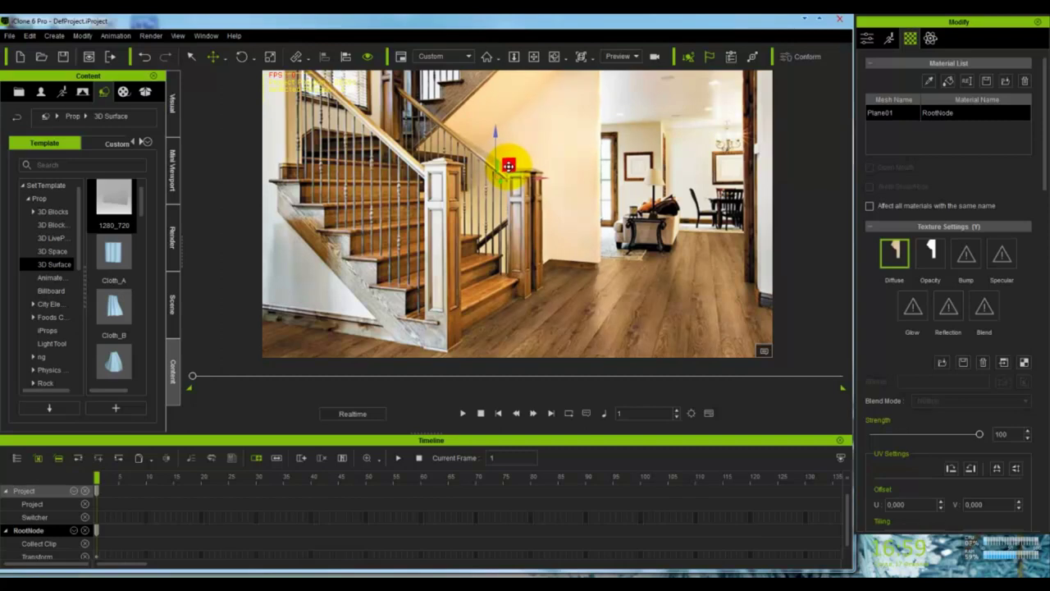
left_click_drag(509, 166, 499, 180)
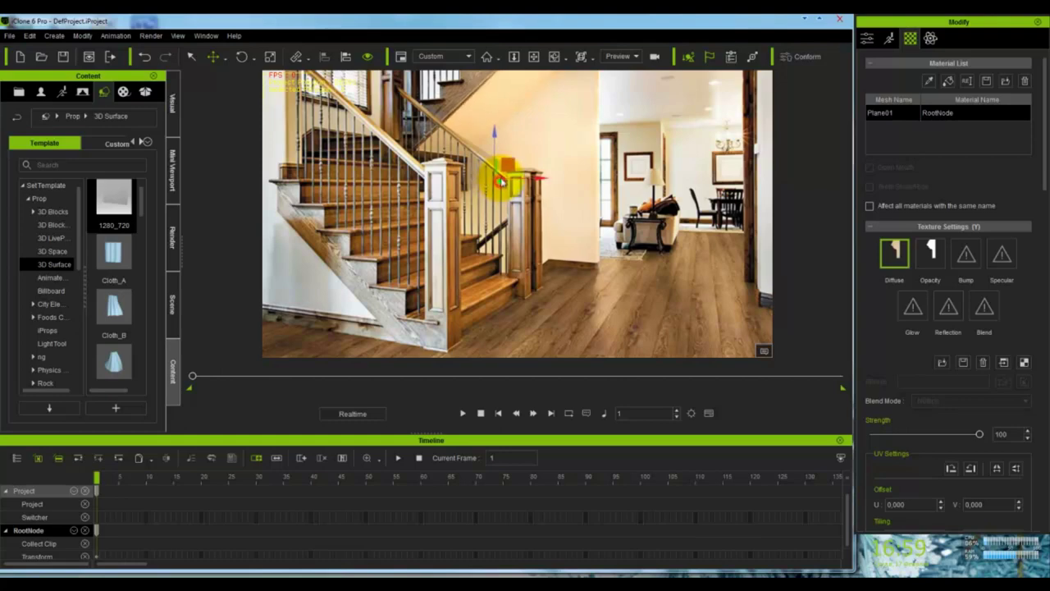
left_click_drag(499, 179, 506, 176)
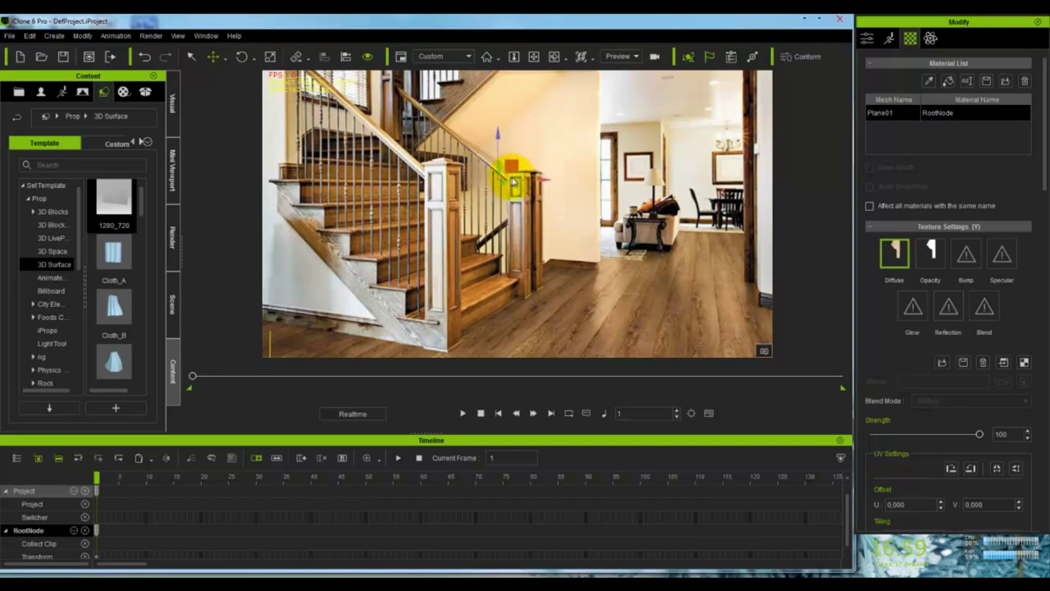
left_click_drag(512, 167, 510, 166)
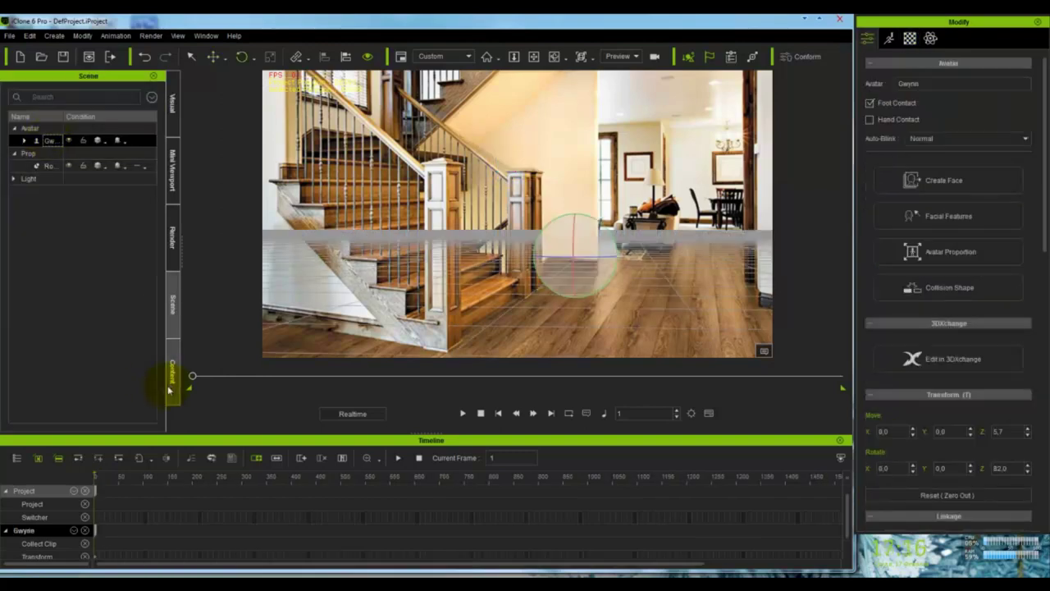
Apply the Walk_start motion from the 01_G5 Motion Move templates to Gwynn at frame 1.
left_click(171, 384)
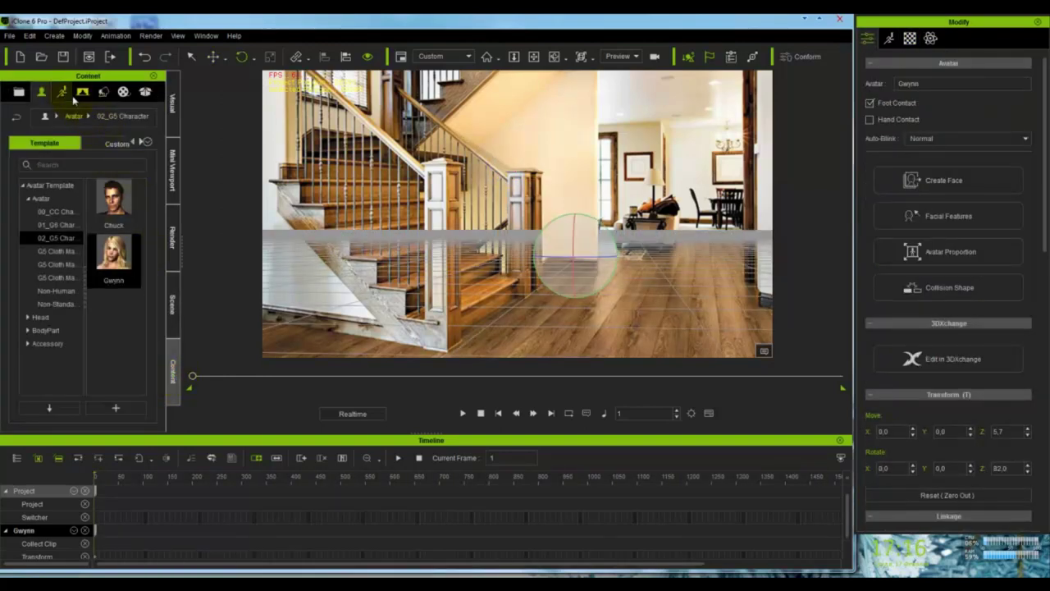
left_click(63, 92)
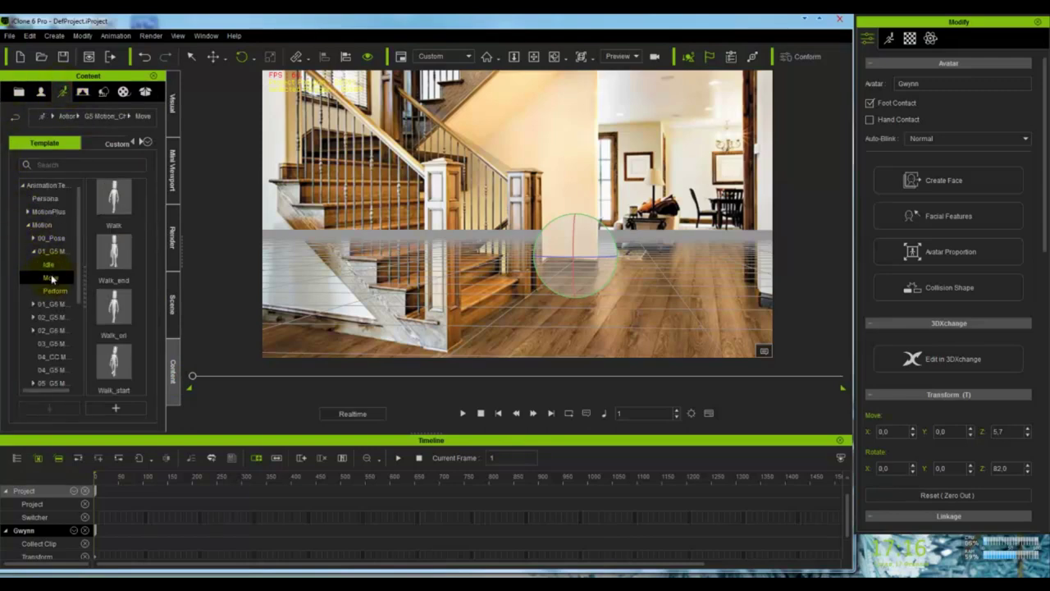
left_click(51, 278)
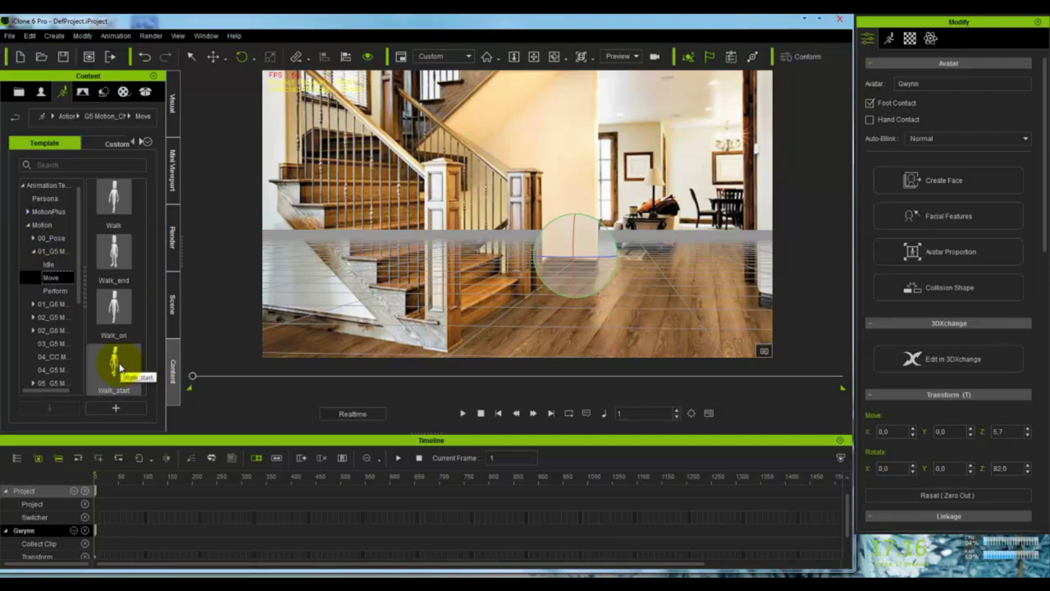
left_click(120, 369)
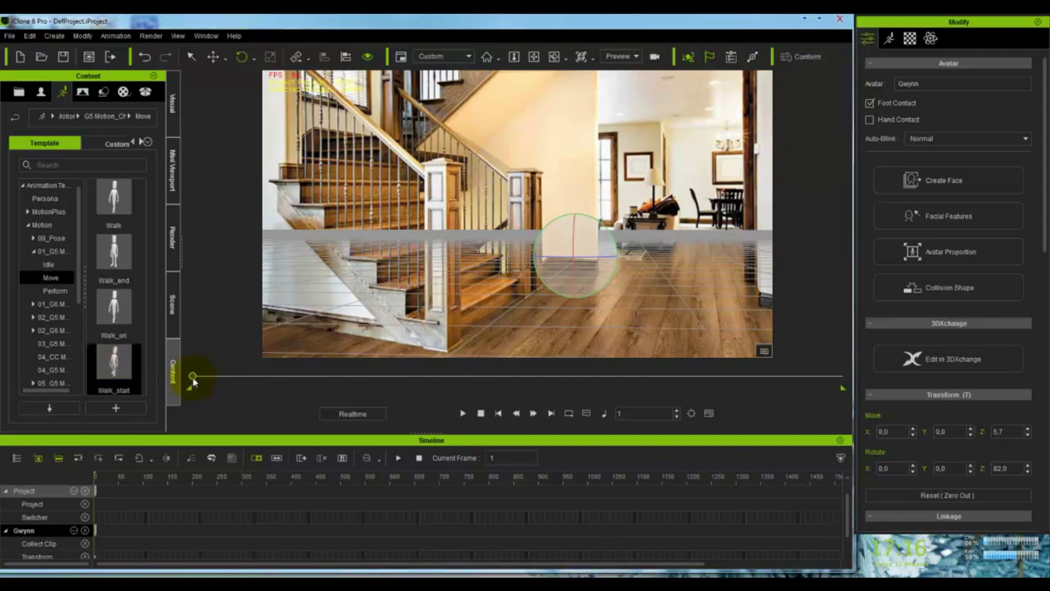
At frame 93, move Gwynn out from behind the wall to about X 68.9 and turn her to about 46.9° around Z.
left_click_drag(193, 379, 226, 378)
left_click(597, 264)
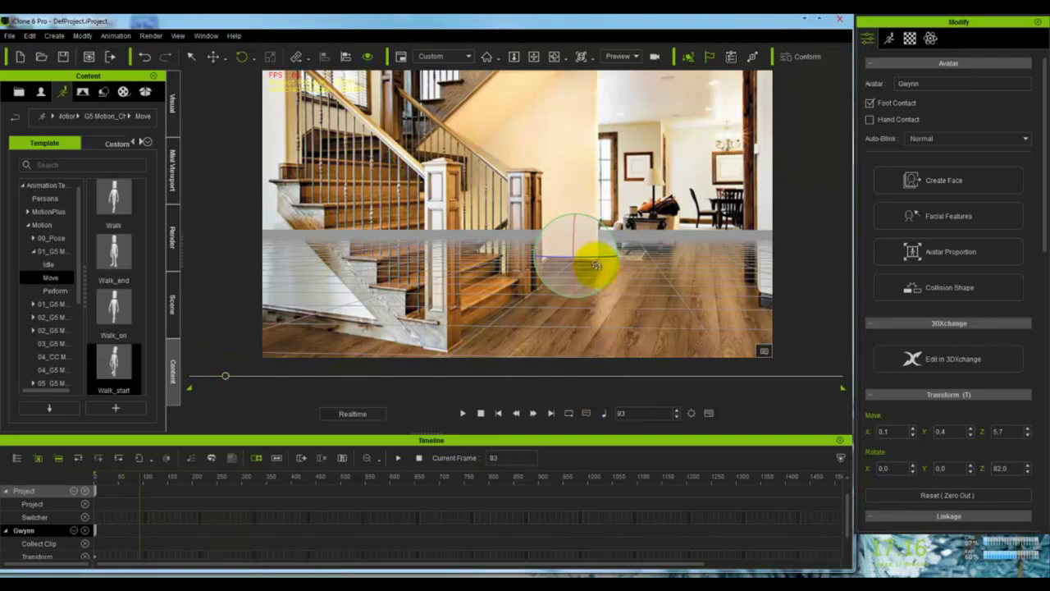
key("w")
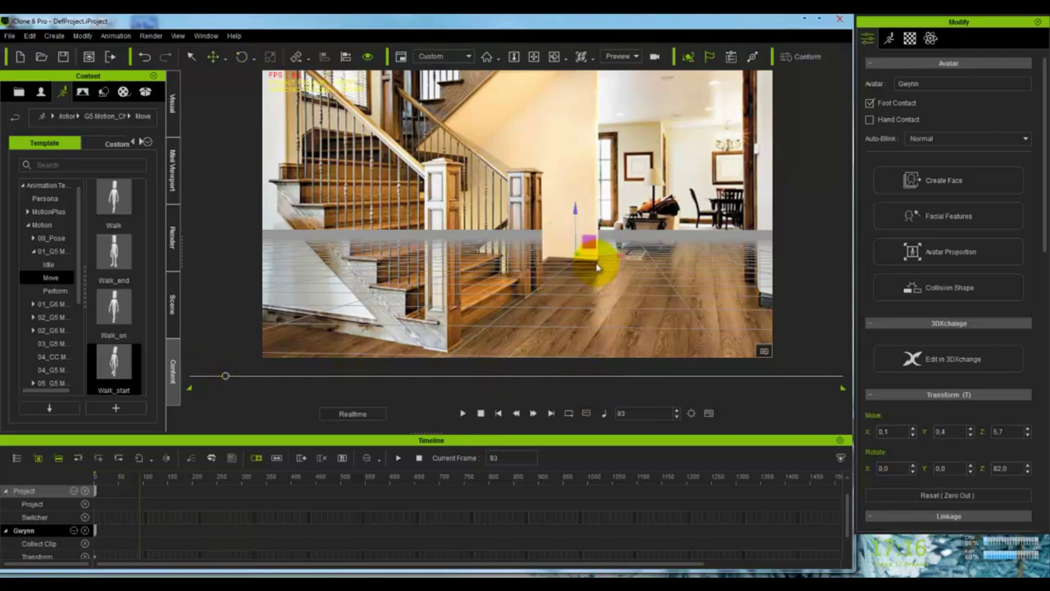
left_click_drag(621, 255, 674, 256)
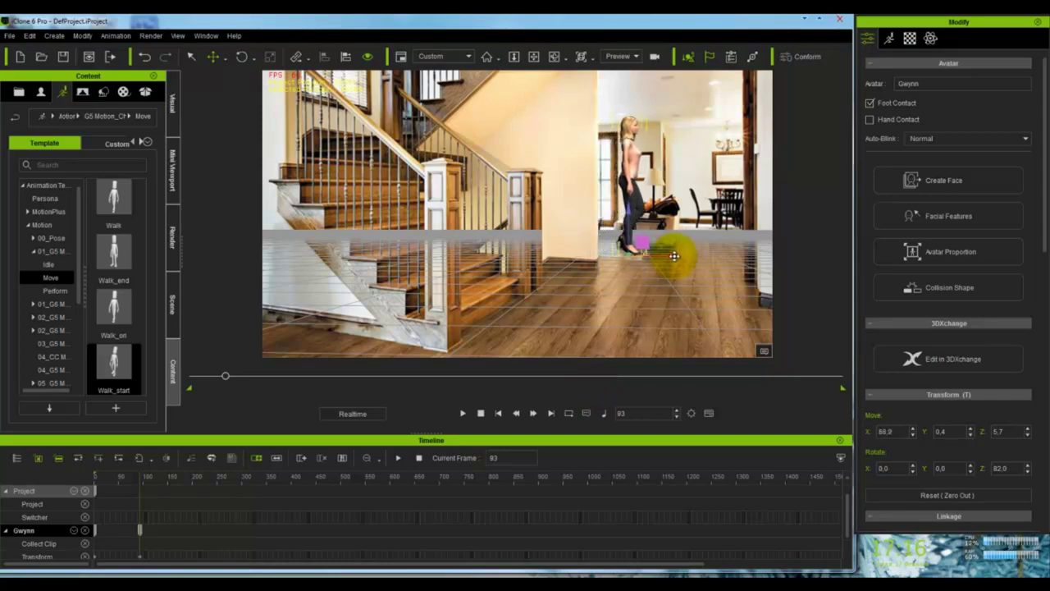
key("e")
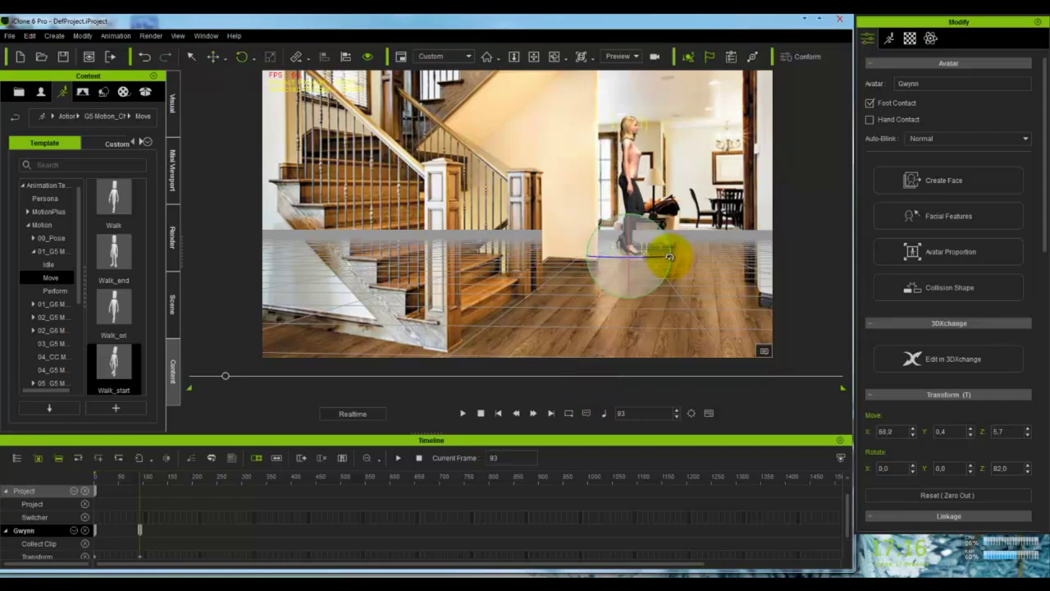
left_click_drag(662, 257, 643, 260)
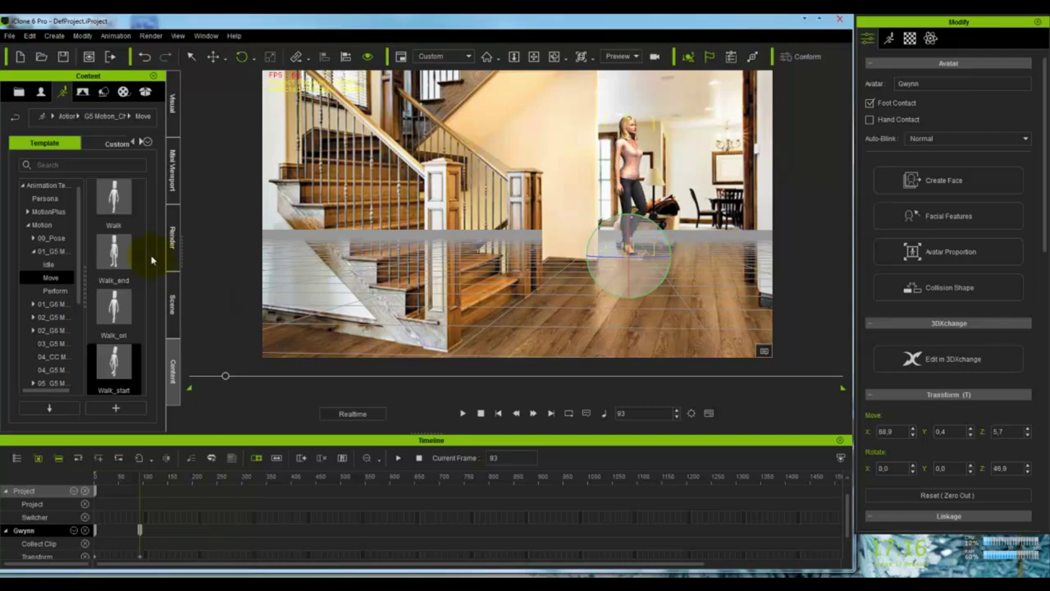
Apply the Walk_end motion from the Move templates to Gwynn at frame 93.
left_click(115, 261)
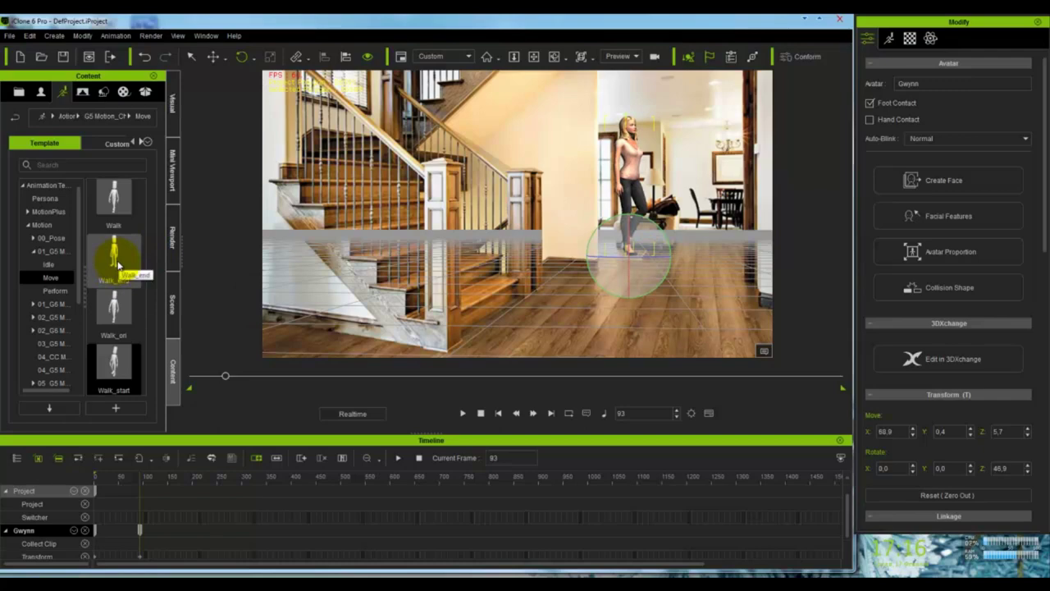
double_click(117, 264)
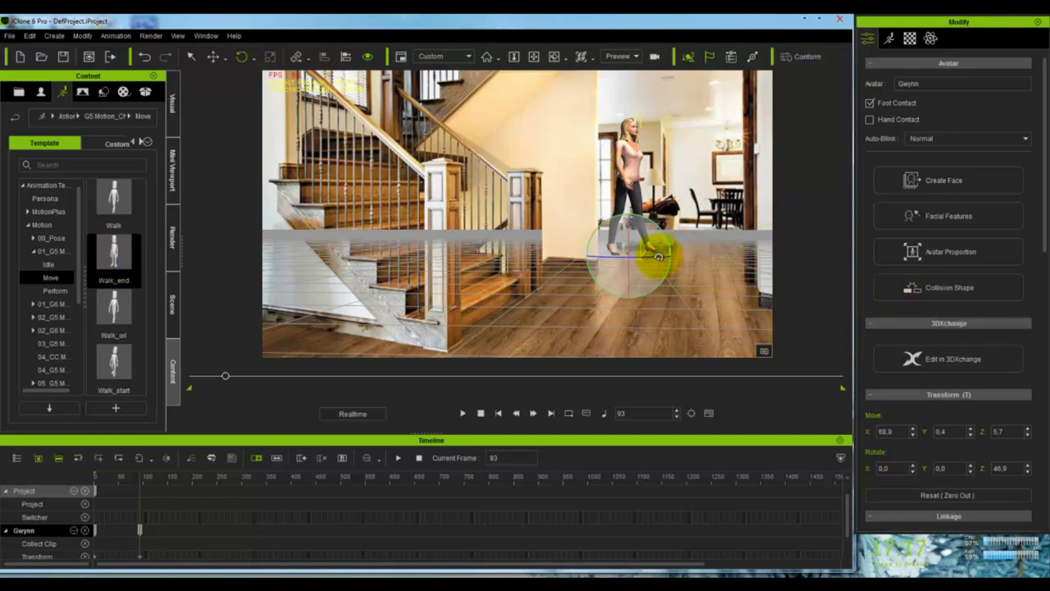
At frame 93, move Gwynn farther out from the wall and toward the camera, to about X 100.8 and Y -258.7.
key("w")
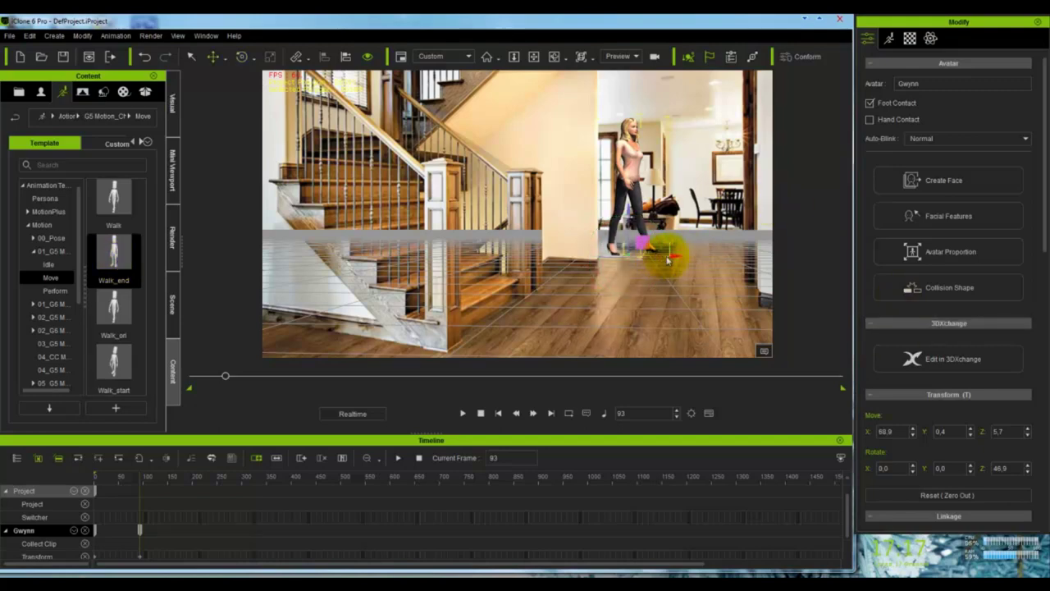
left_click_drag(676, 255, 697, 253)
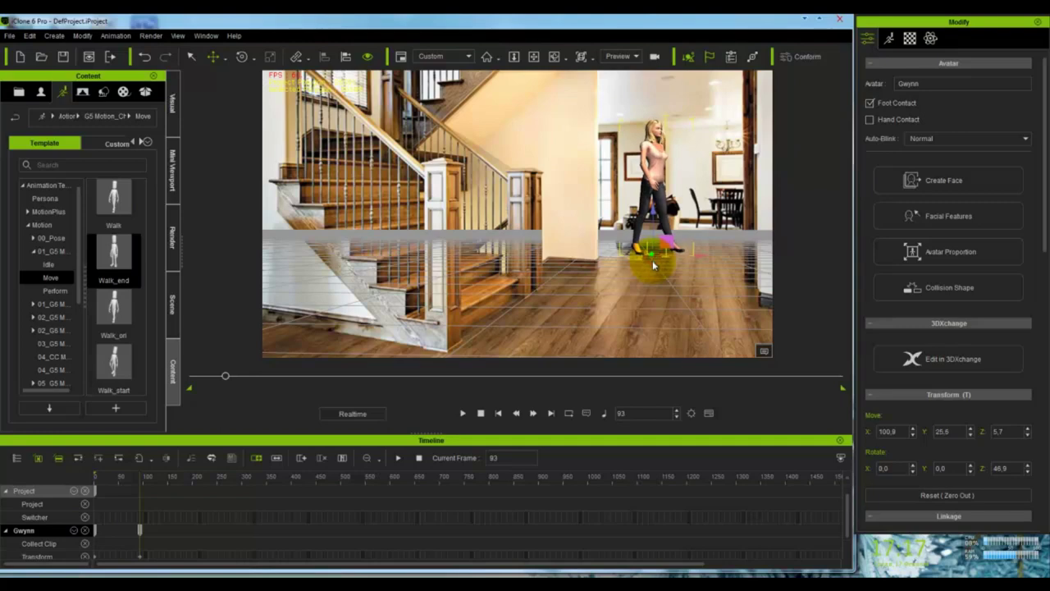
left_click_drag(654, 255, 660, 252)
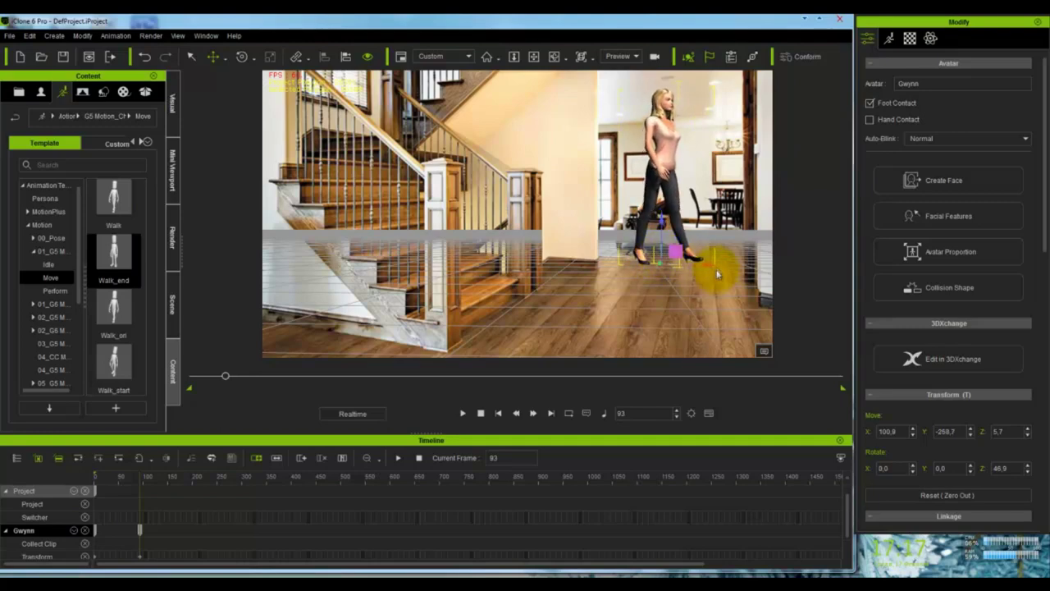
At frame 166, move Gwynn closer to the camera to about Y -453.3 and turn her to about 349.8° around Z.
left_click_drag(226, 378, 252, 379)
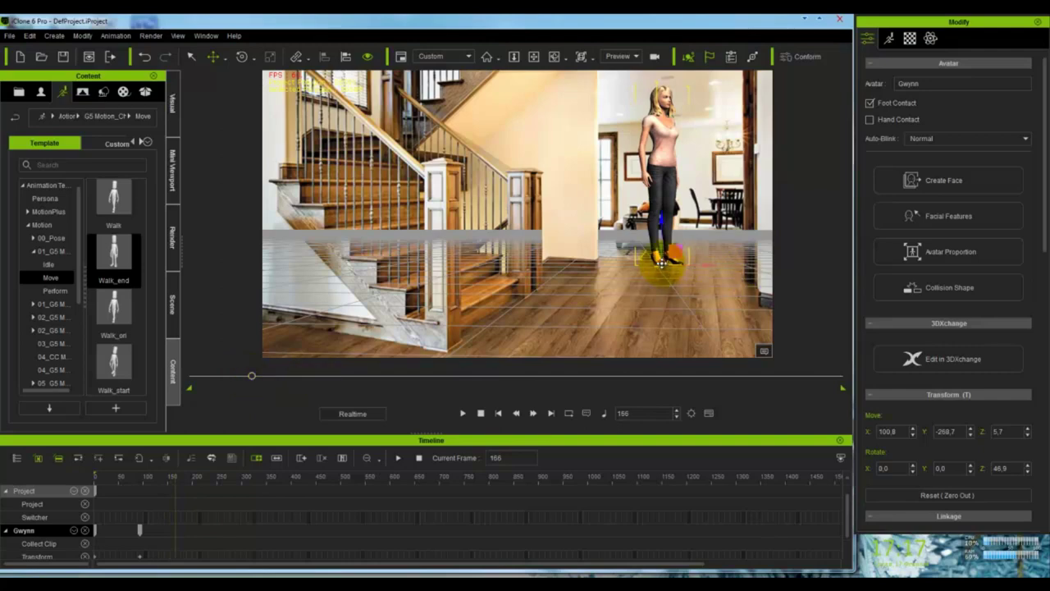
mouse_move(662, 263)
left_mouse_down()
mouse_move(669, 290)
mouse_move(668, 275)
left_mouse_up()
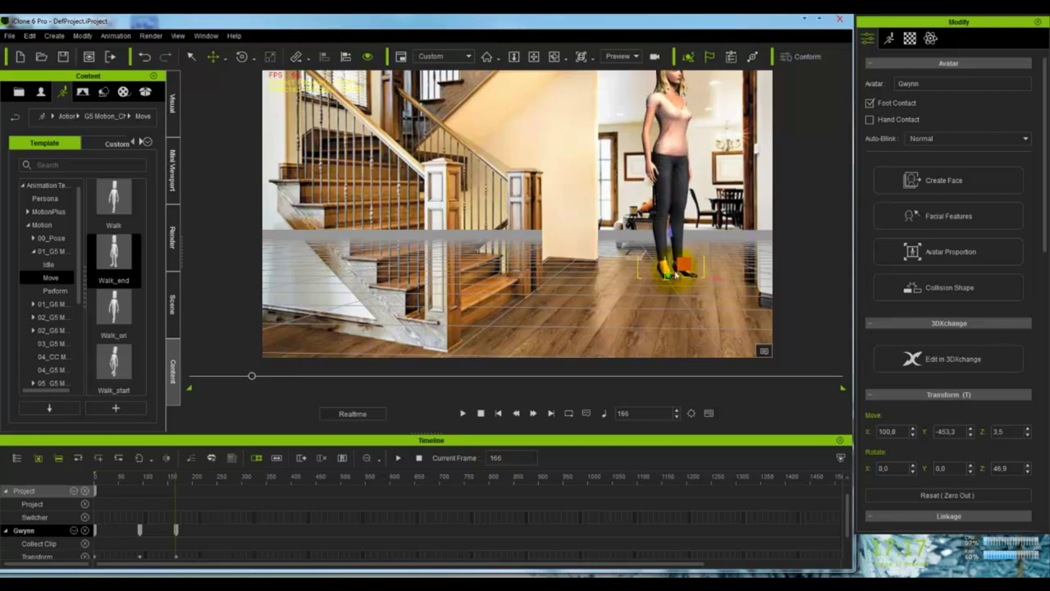
key("e")
left_click_drag(693, 281, 660, 283)
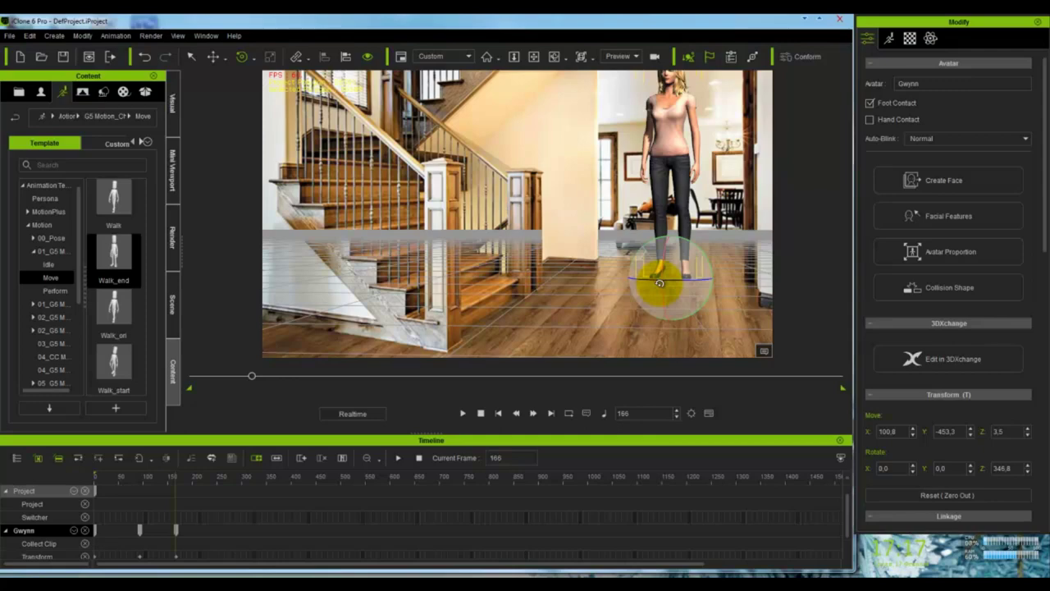
Play the animation from frame 1 twice to check Gwynn's walk out from behind the wall, pausing the second playback at frame 230.
left_click(193, 377)
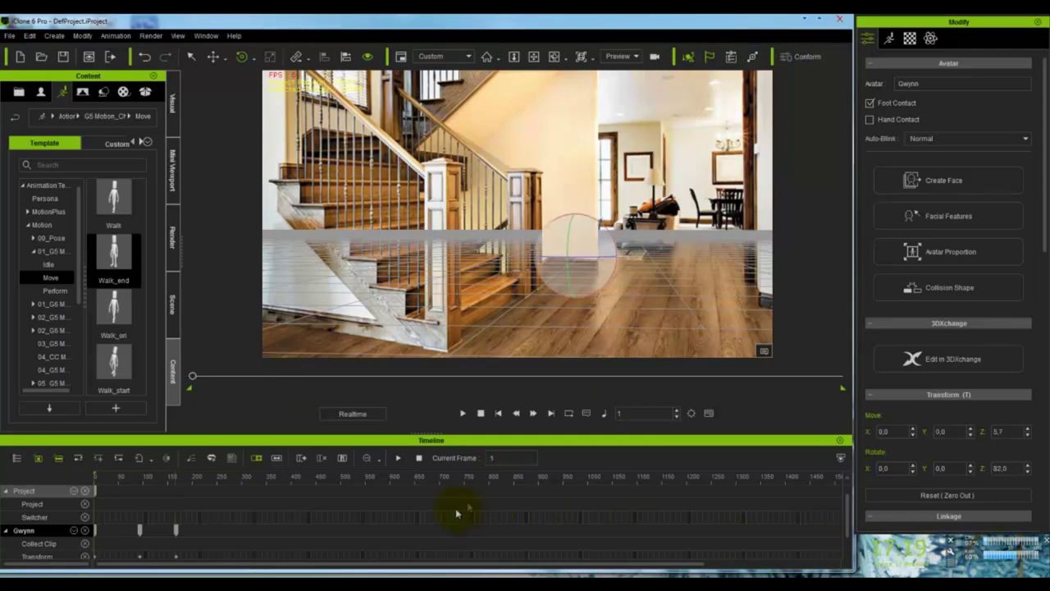
left_click(463, 413)
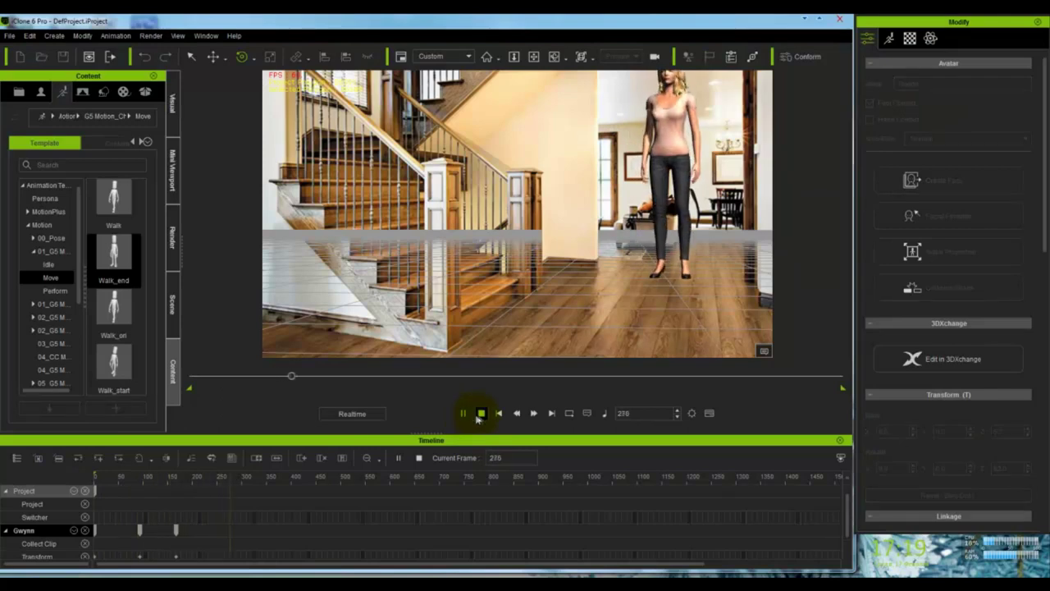
left_click(482, 415)
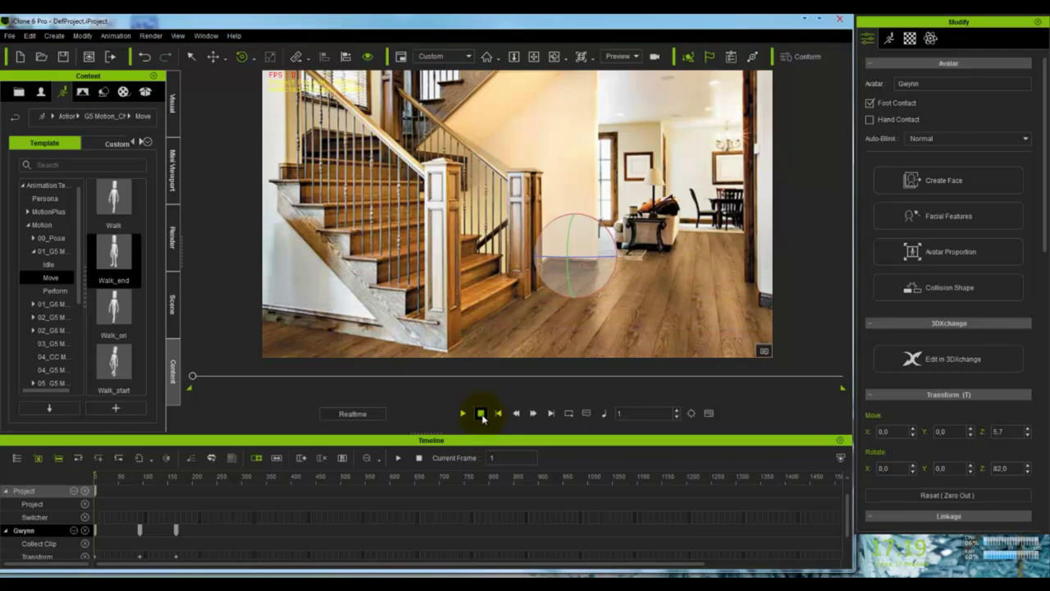
left_click(464, 414)
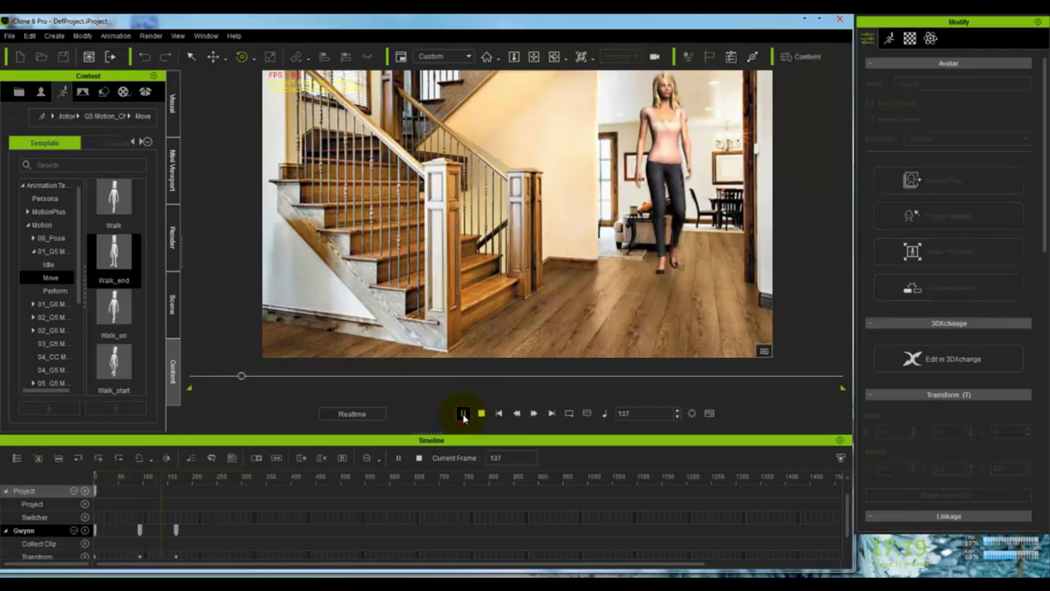
left_click(464, 414)
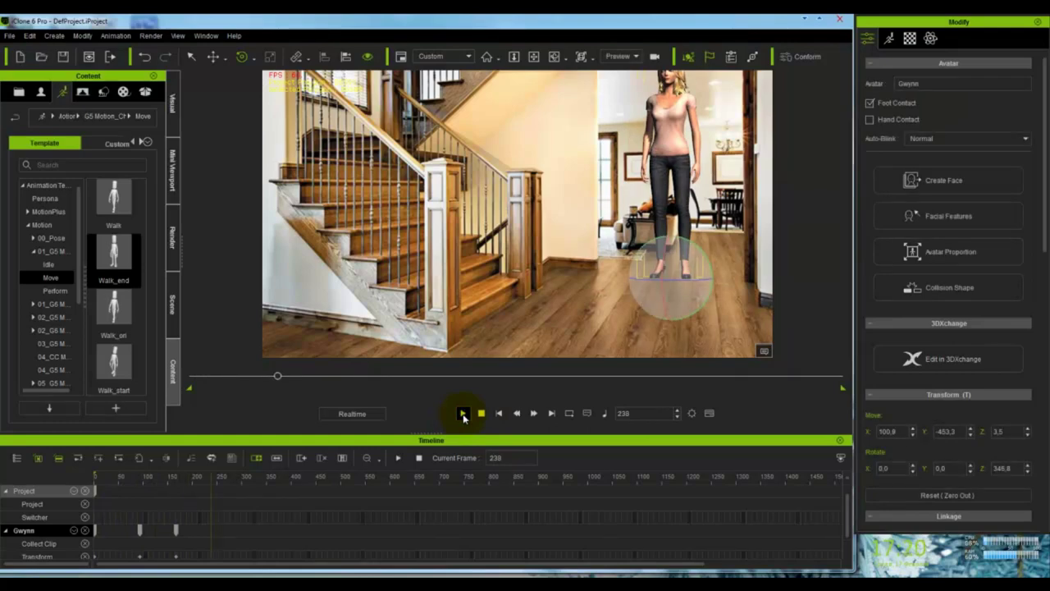